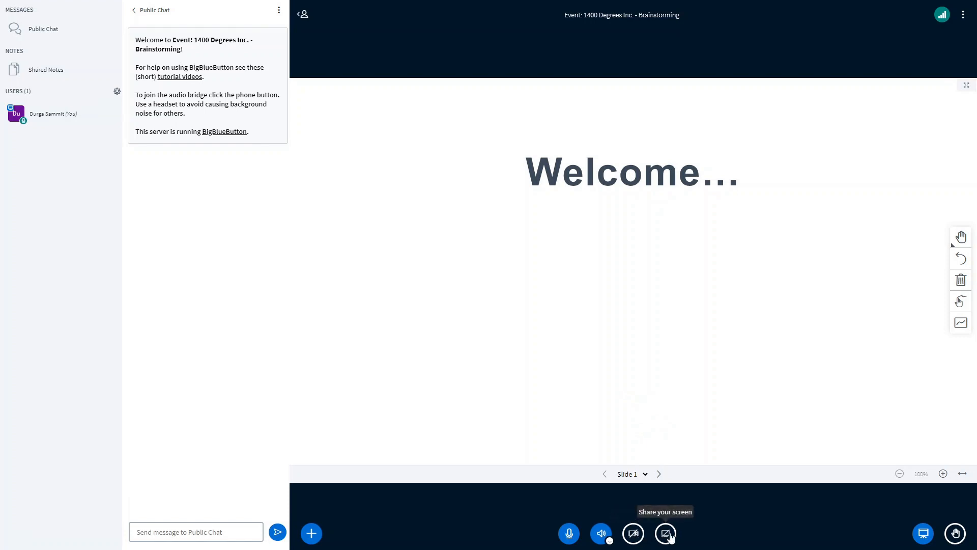
Step: Focus the public chat message field and view the status options available for your own user
{"action": "left_click", "coordinate": [180, 532]}
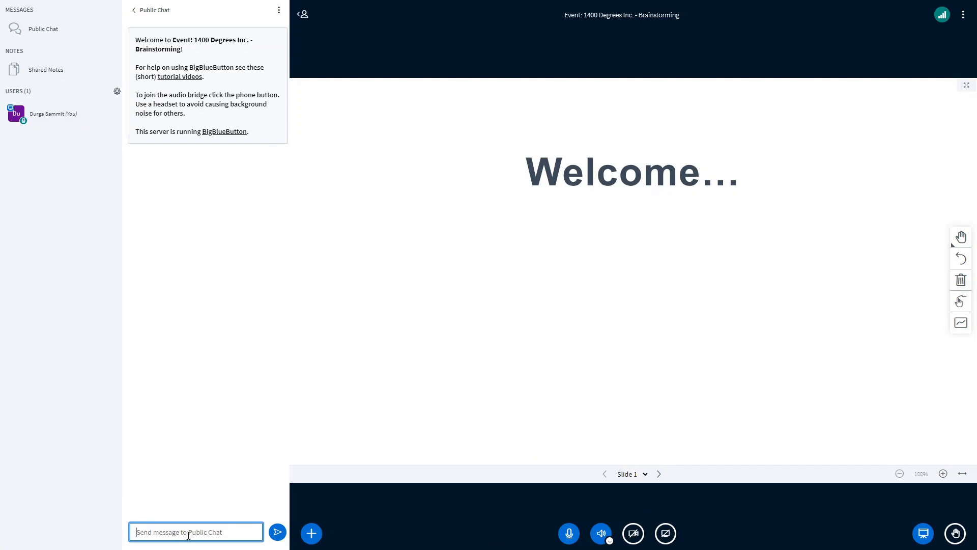
{"action": "left_click", "coordinate": [80, 111]}
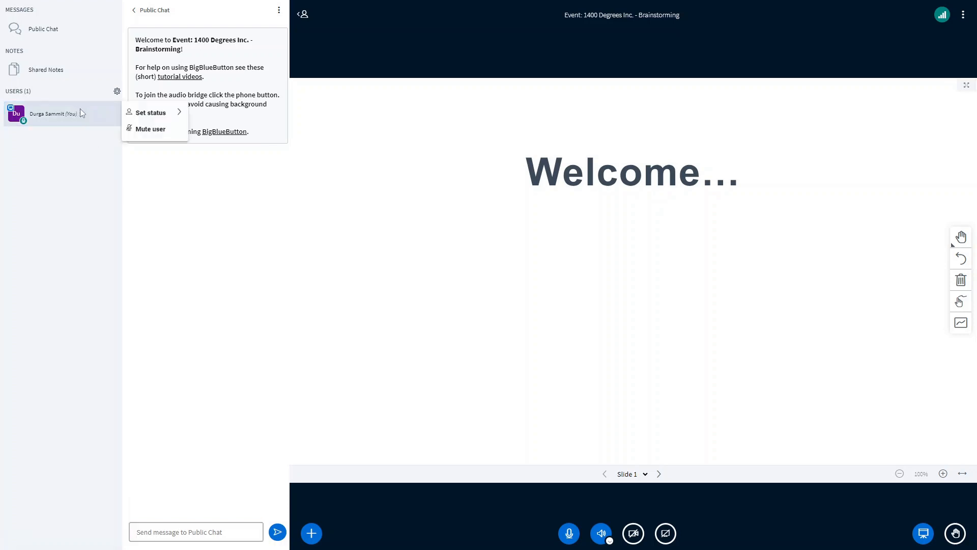
{"action": "left_click", "coordinate": [148, 112]}
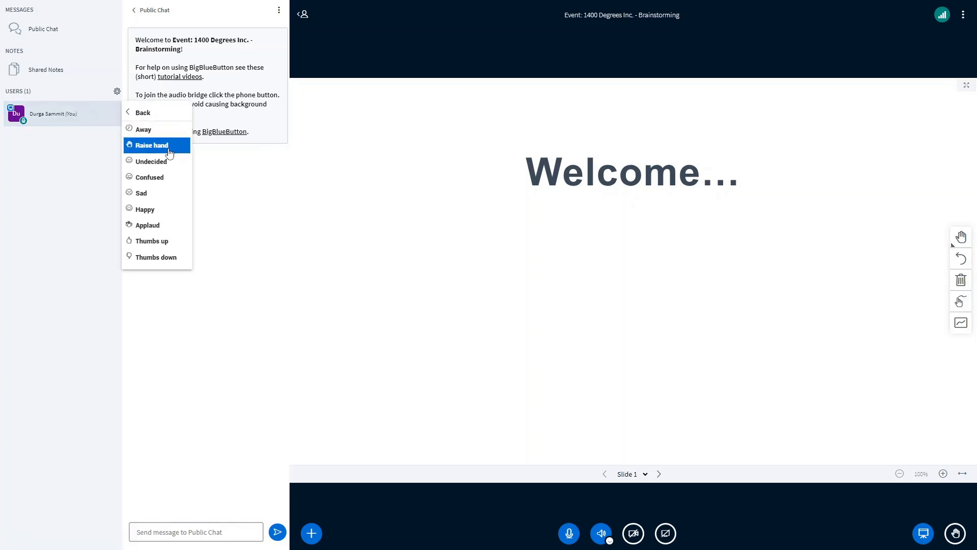
{"action": "left_click", "coordinate": [157, 300]}
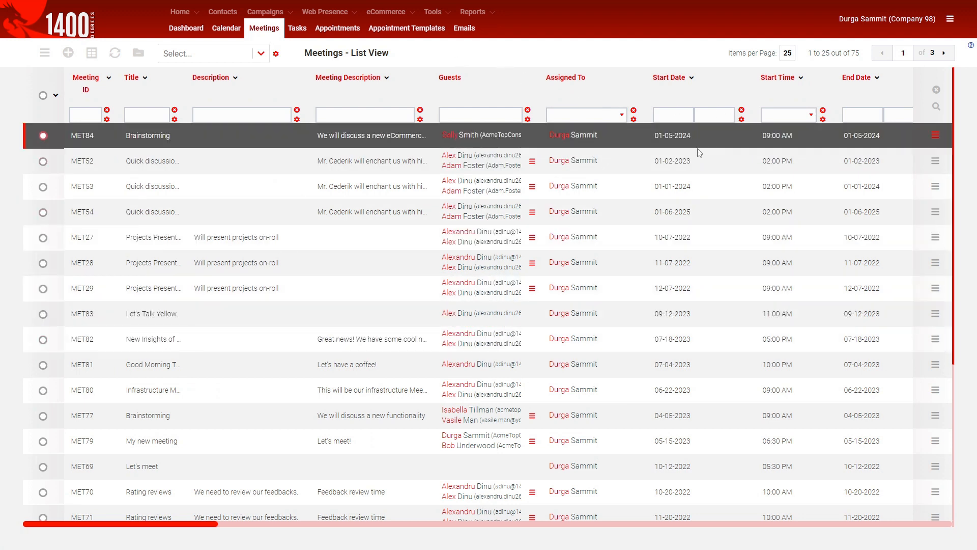
Step: View the available actions for the Brainstorming meeting MET84 in the meetings list
{"action": "left_click", "coordinate": [746, 189]}
{"action": "left_click", "coordinate": [936, 135]}
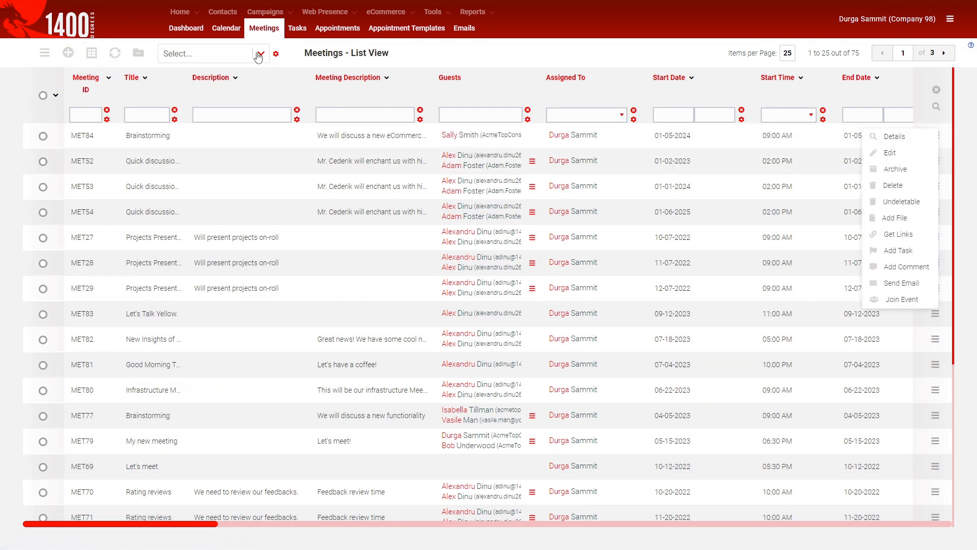
Step: Open a new meeting form from January 11, 2024 in the calendar and leave it without saving
{"action": "left_click", "coordinate": [227, 29]}
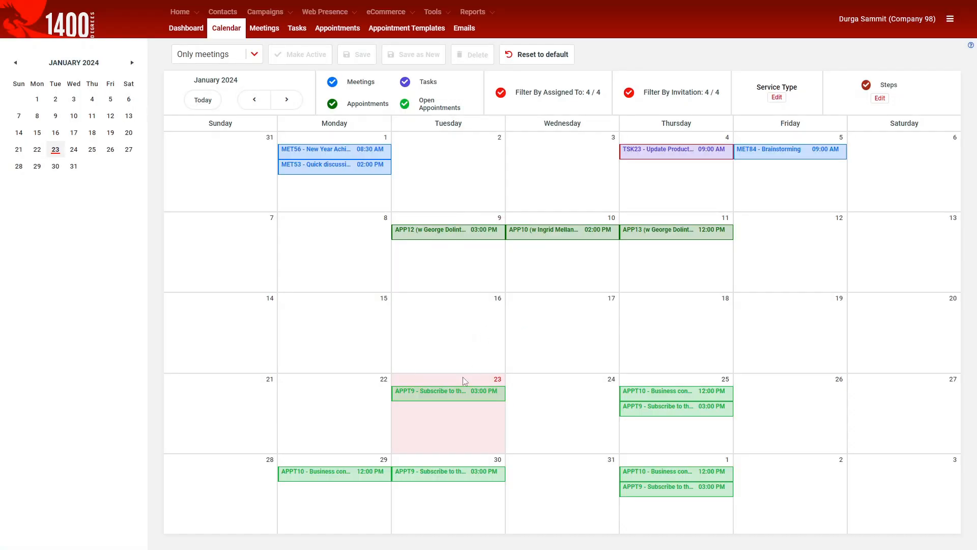
{"action": "left_click", "coordinate": [669, 291]}
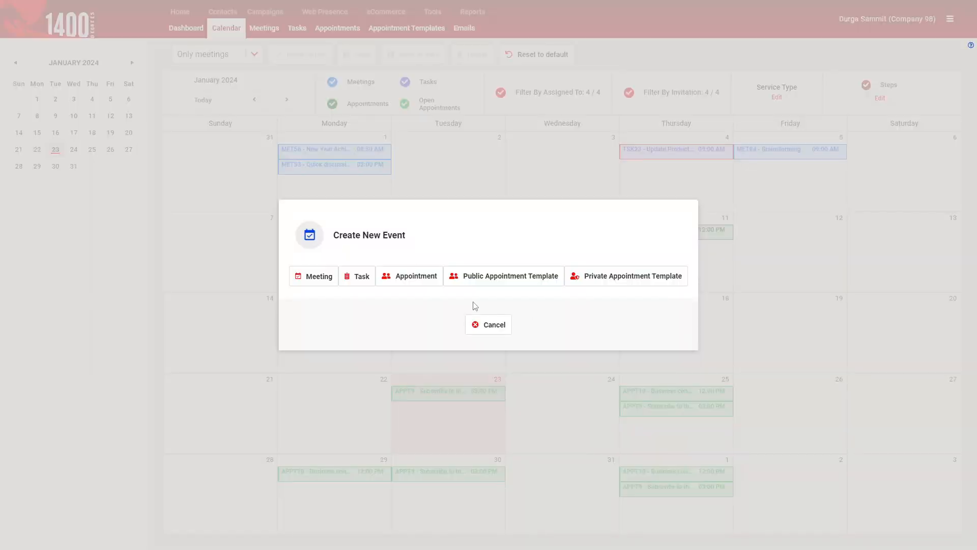
{"action": "left_click", "coordinate": [311, 283]}
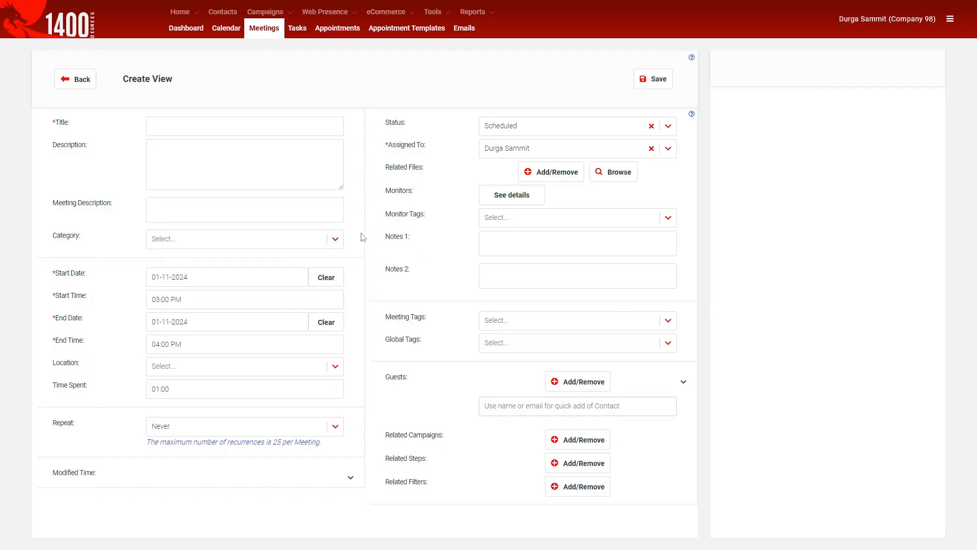
{"action": "left_click", "coordinate": [79, 85]}
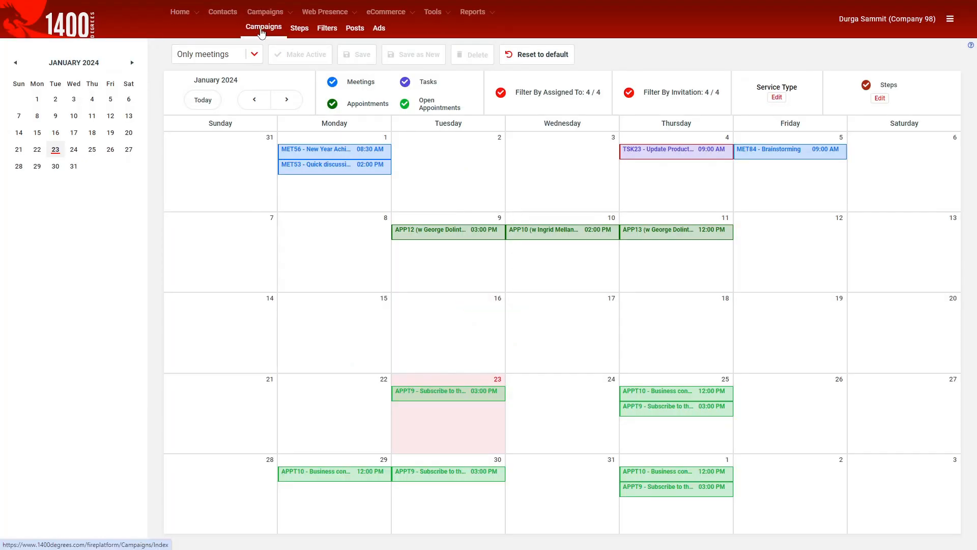
Step: Open campaign CMP36 in the planning view and view the actions available for the campaign and its step STP59
{"action": "left_click", "coordinate": [260, 31]}
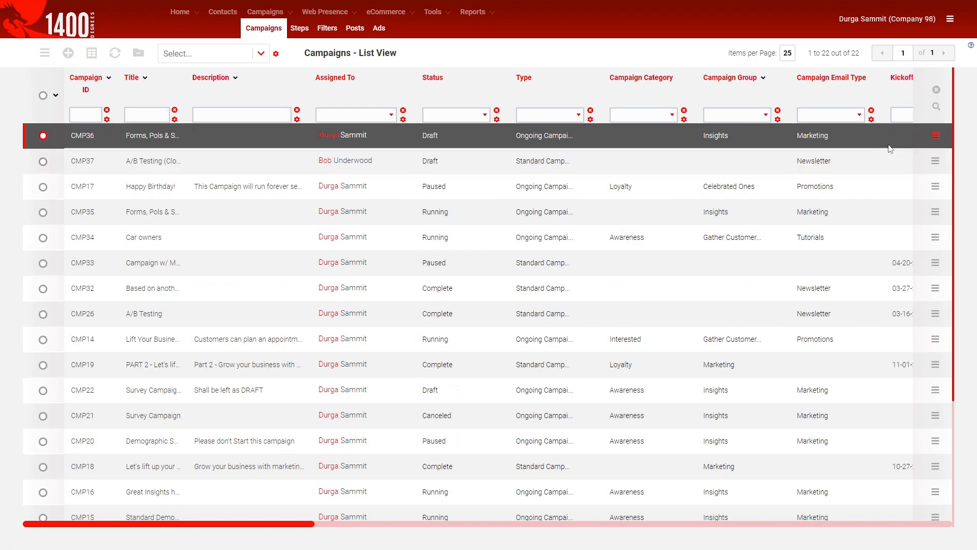
{"action": "left_click", "coordinate": [934, 135]}
{"action": "left_click", "coordinate": [920, 137]}
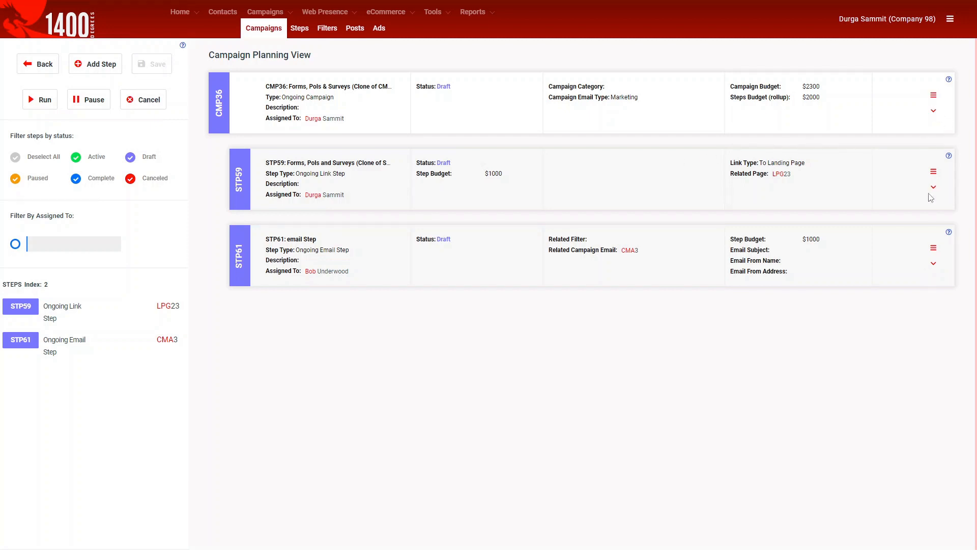
{"action": "left_click", "coordinate": [933, 96]}
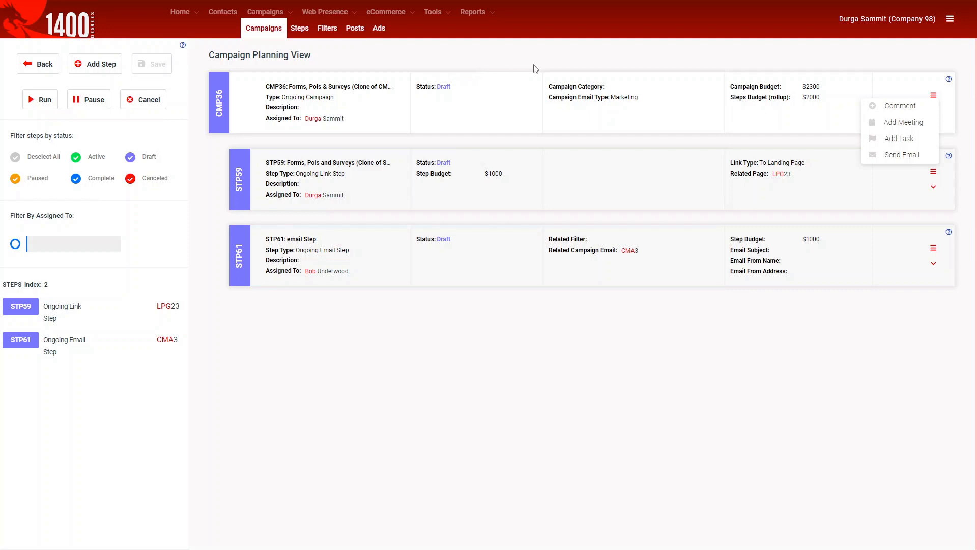
{"action": "left_click", "coordinate": [933, 171]}
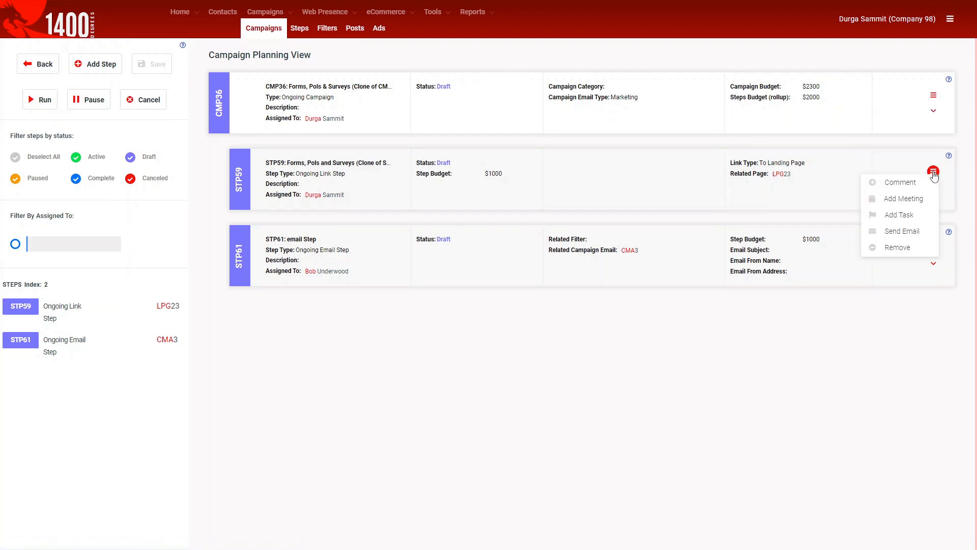
{"action": "left_click", "coordinate": [795, 393]}
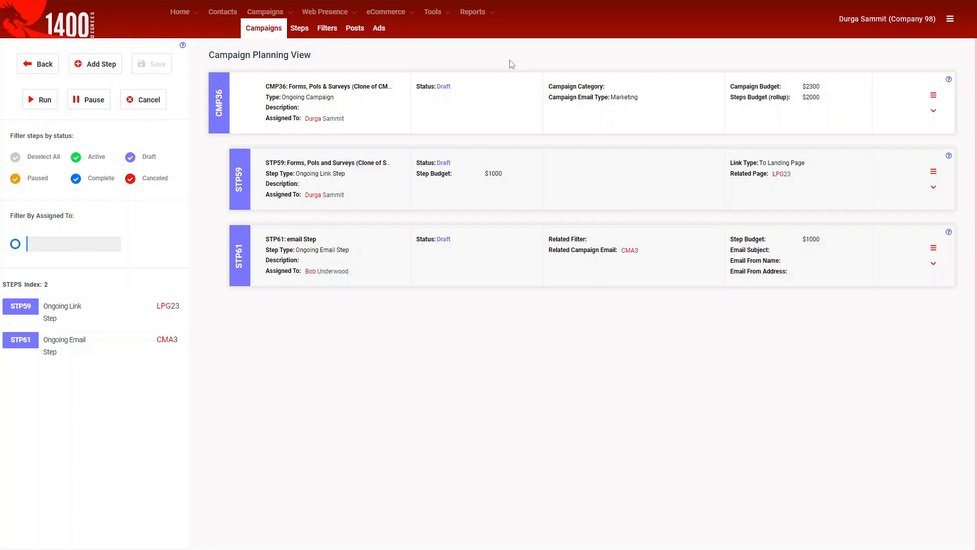
Step: Start a new meeting from the meetings list and view its repeat options
{"action": "mouse_move", "coordinate": [186, 15]}
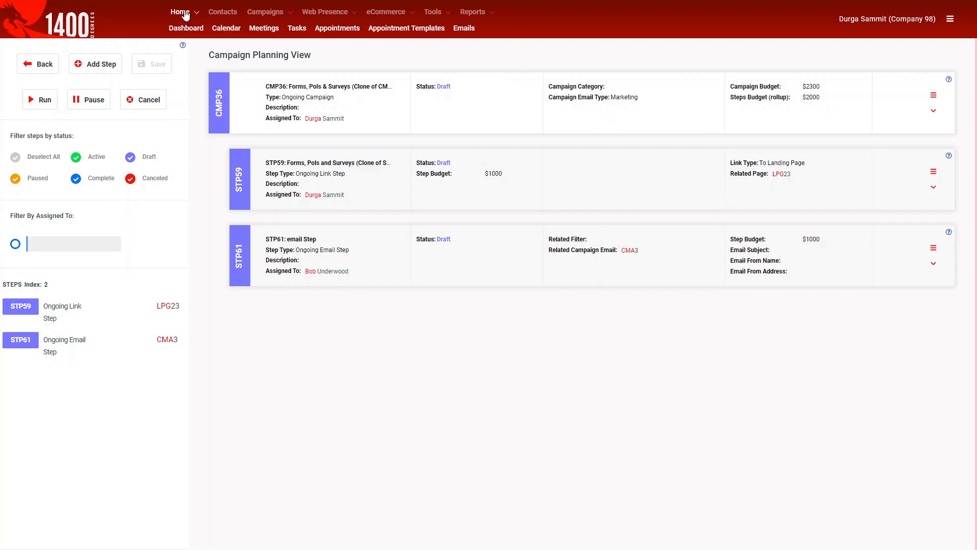
{"action": "left_click", "coordinate": [265, 30]}
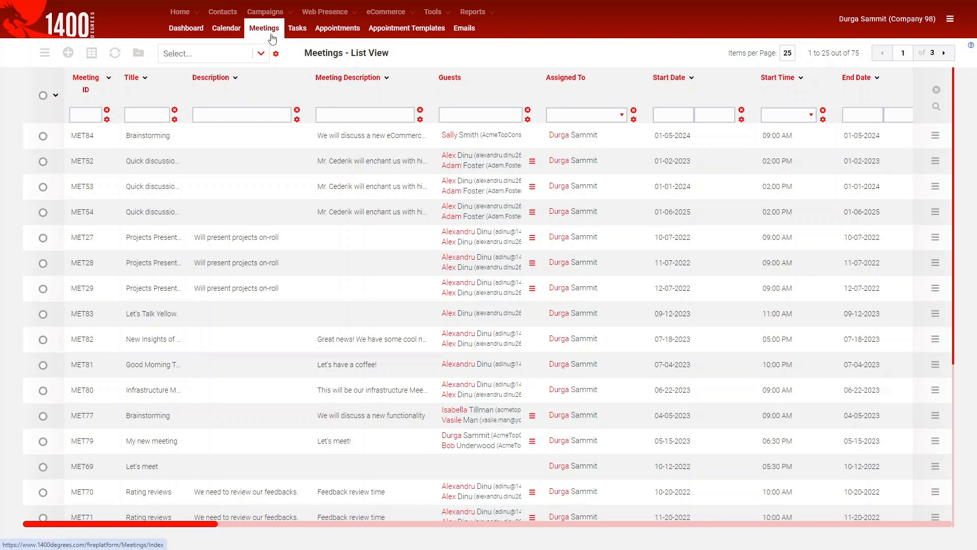
{"action": "left_click", "coordinate": [67, 53]}
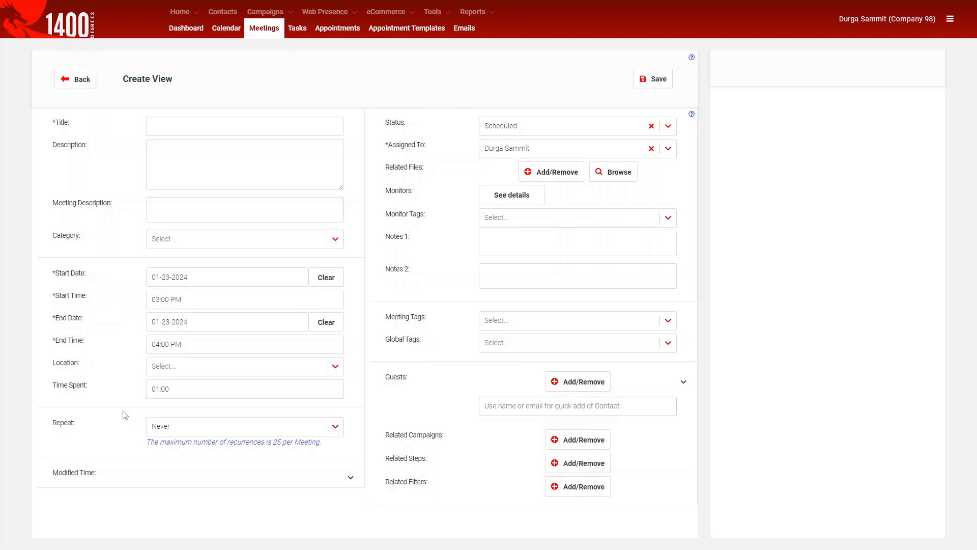
{"action": "left_click", "coordinate": [188, 433]}
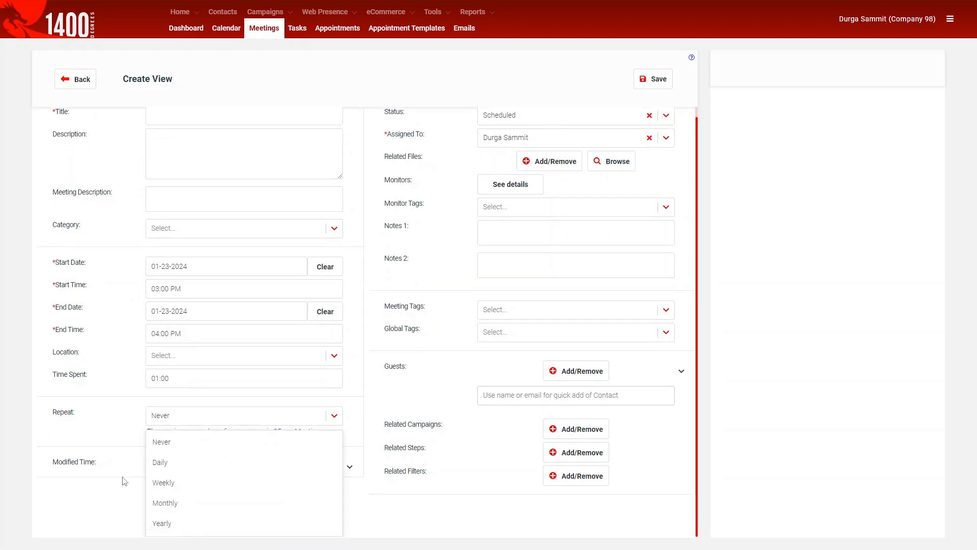
{"action": "left_click", "coordinate": [124, 422]}
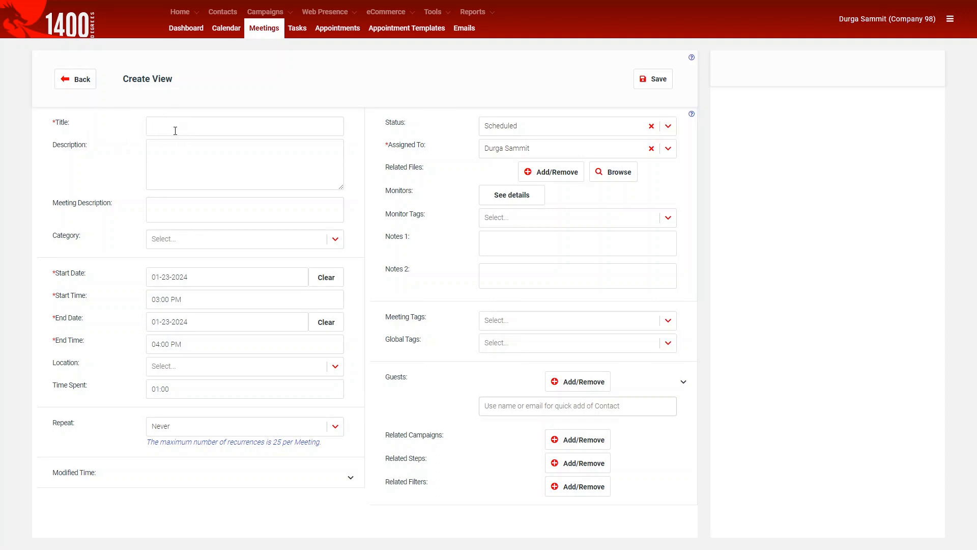
Step: Title it "Mission Metrics: Tracking Success on the Marketing Frontier", with Meeting Description "Join the Mission Metrics, we will discuss performance and identify areas that require improvements"
{"action": "type", "text": "Mission Metrics: Tracking Success on the Marketing Frontier"}
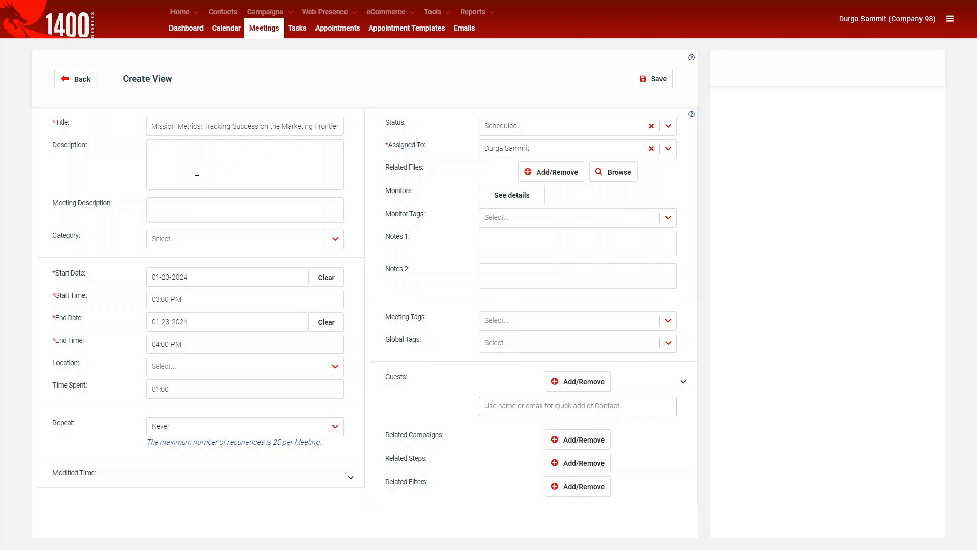
{"action": "left_click", "coordinate": [99, 171]}
{"action": "left_click", "coordinate": [155, 216]}
{"action": "type", "text": "Join the Mission Metrics, we will discuss performance and identify areas that require improvements"}
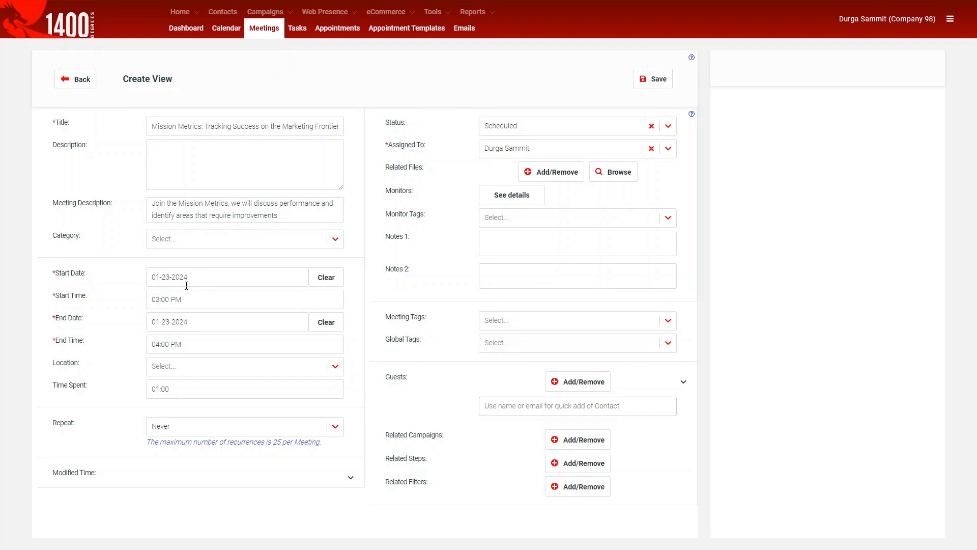
Step: Set the meeting's start date to 01-24-2024 and check the end date and end time pickers
{"action": "left_click", "coordinate": [206, 280]}
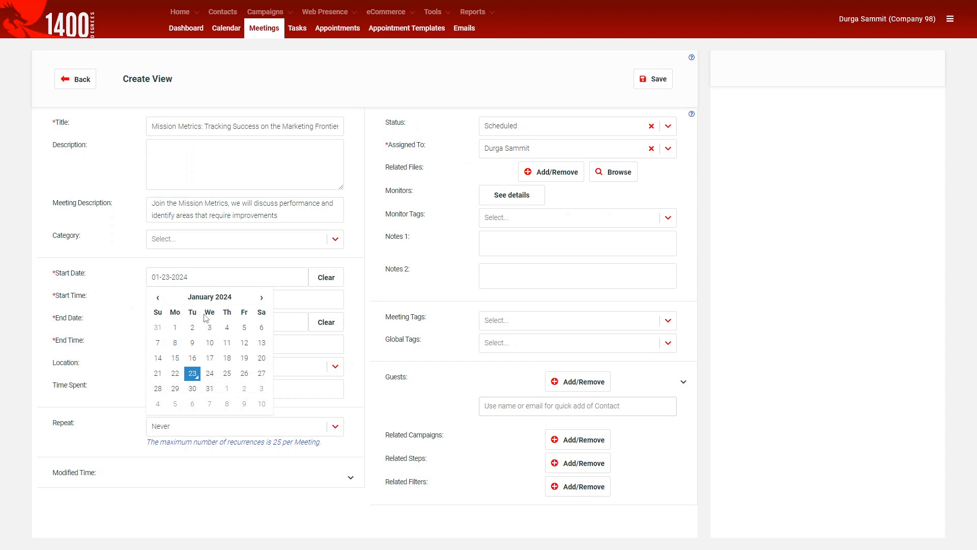
{"action": "left_click", "coordinate": [209, 375]}
{"action": "left_click", "coordinate": [102, 314]}
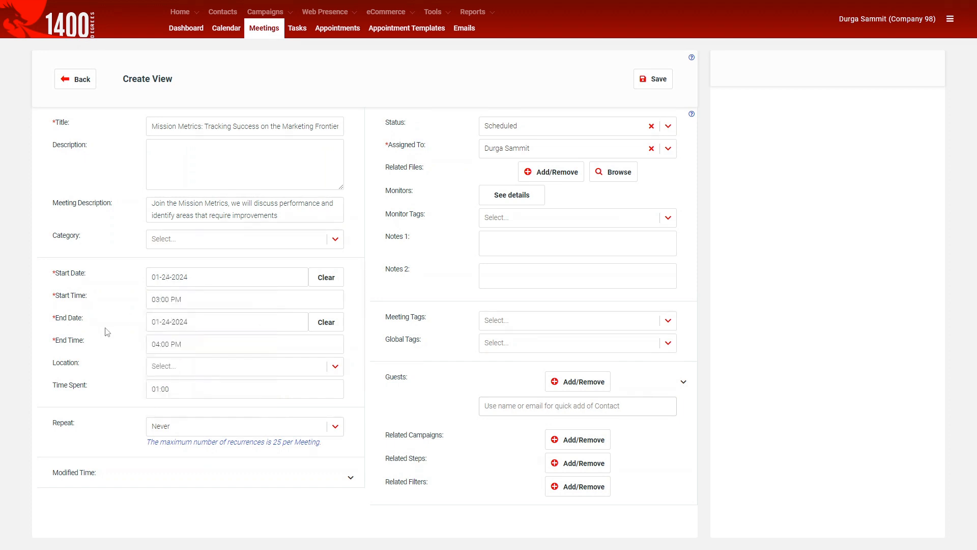
{"action": "left_click", "coordinate": [167, 324]}
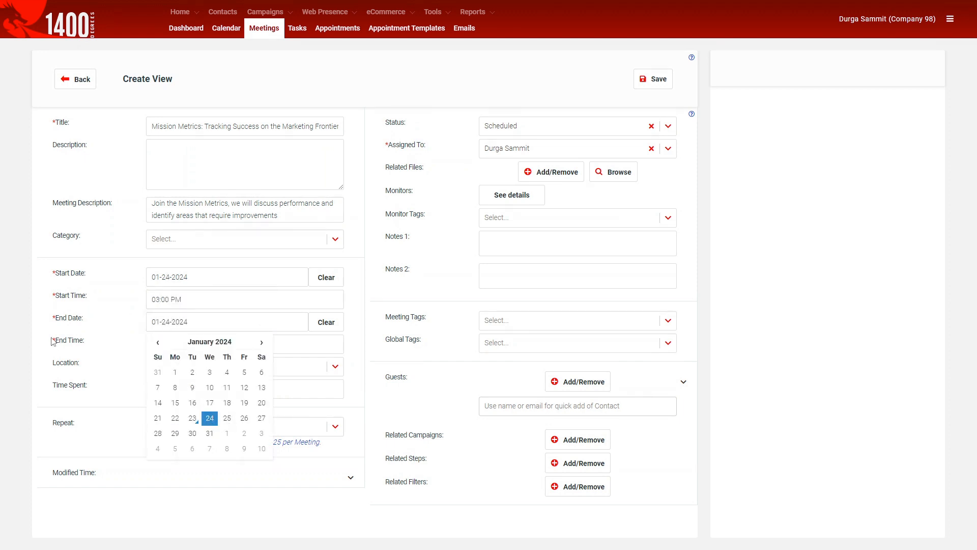
{"action": "left_click", "coordinate": [83, 339]}
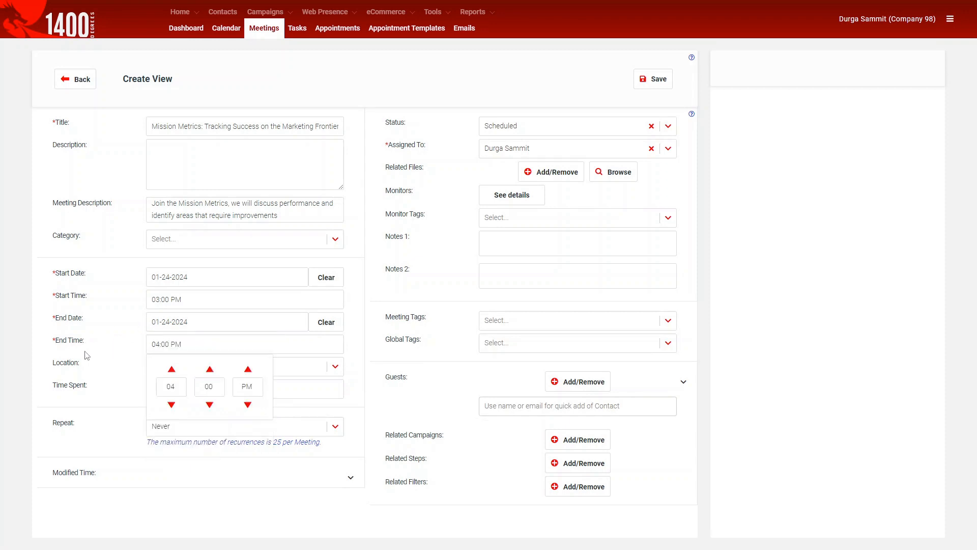
{"action": "left_click", "coordinate": [85, 352]}
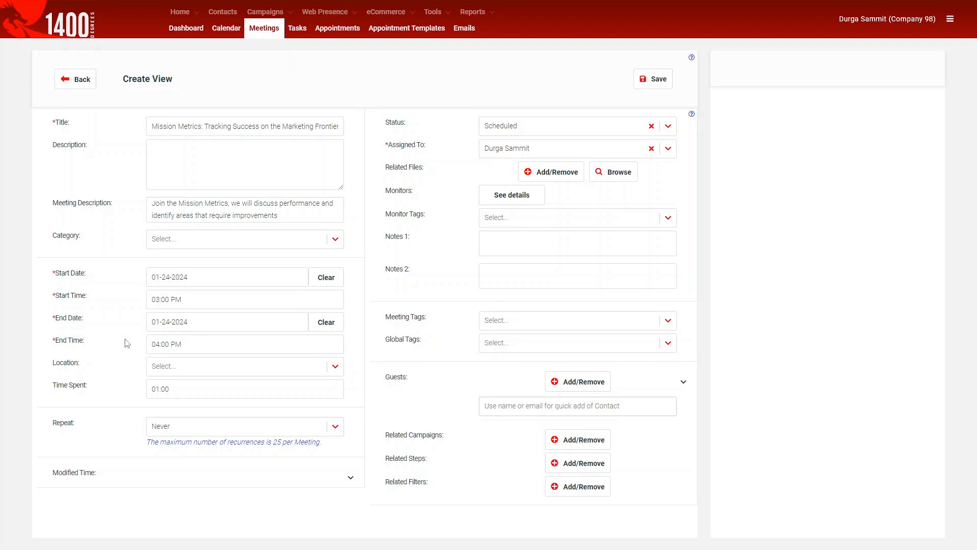
Step: Set the meeting's start time to 09:00 AM and its end time to 10:00 AM
{"action": "left_click", "coordinate": [181, 301]}
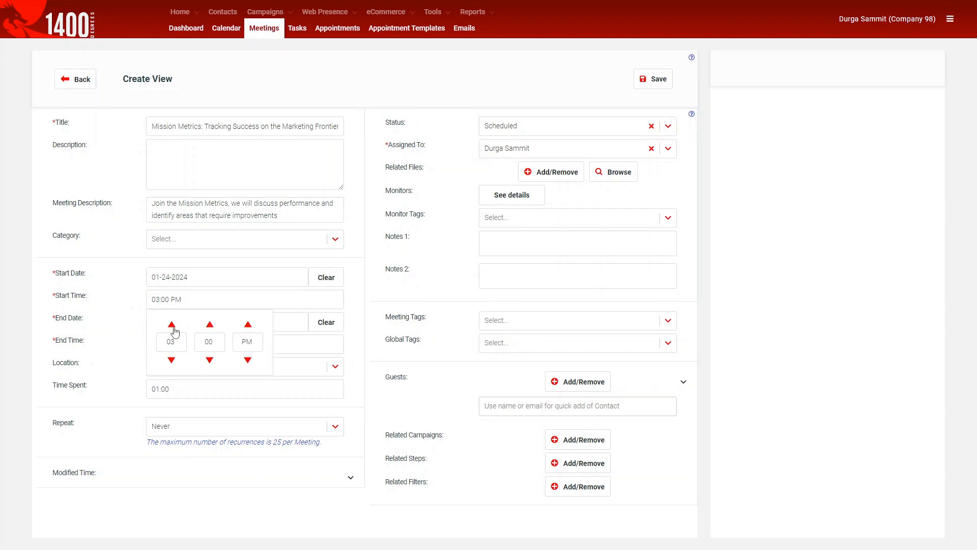
{"action": "left_click", "coordinate": [171, 325]}
{"action": "left_click", "coordinate": [247, 324]}
{"action": "left_click", "coordinate": [69, 315]}
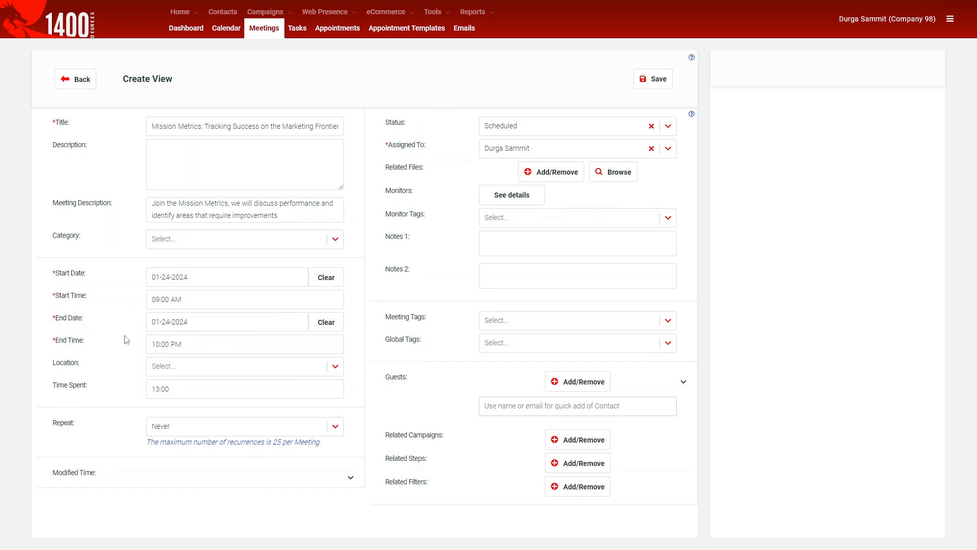
{"action": "left_click", "coordinate": [180, 344]}
{"action": "left_click", "coordinate": [248, 368]}
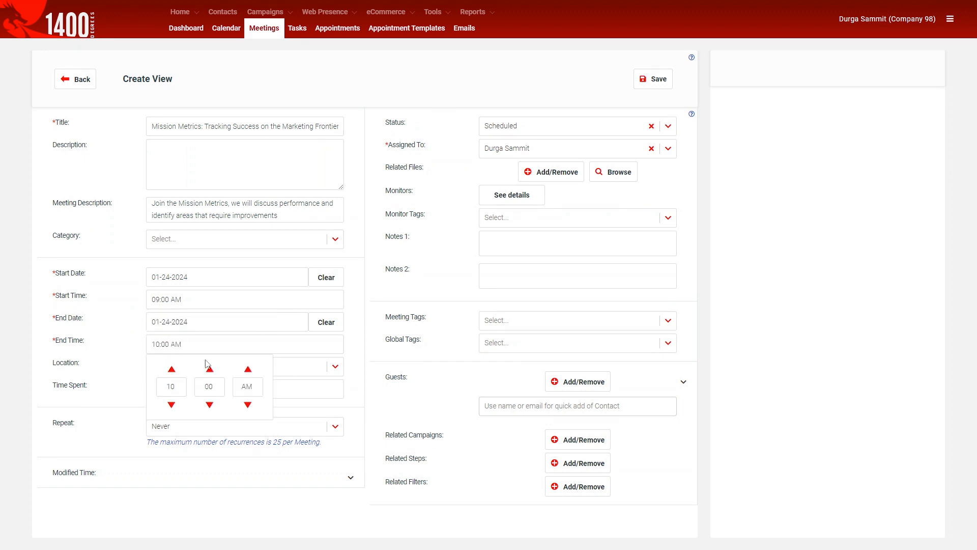
{"action": "left_click", "coordinate": [49, 353]}
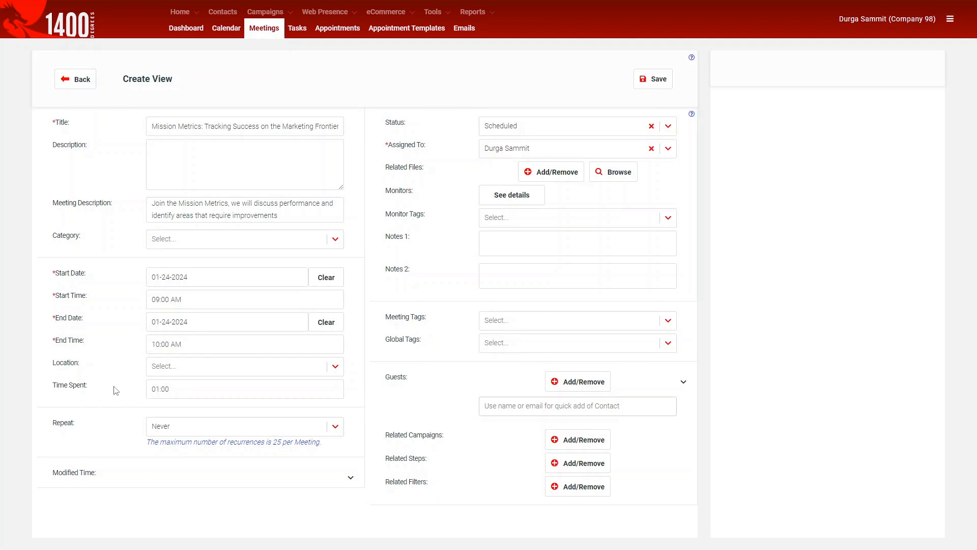
Step: Try changing the hours of the meeting's Time Spent and set it back to 01:00
{"action": "left_click", "coordinate": [189, 393]}
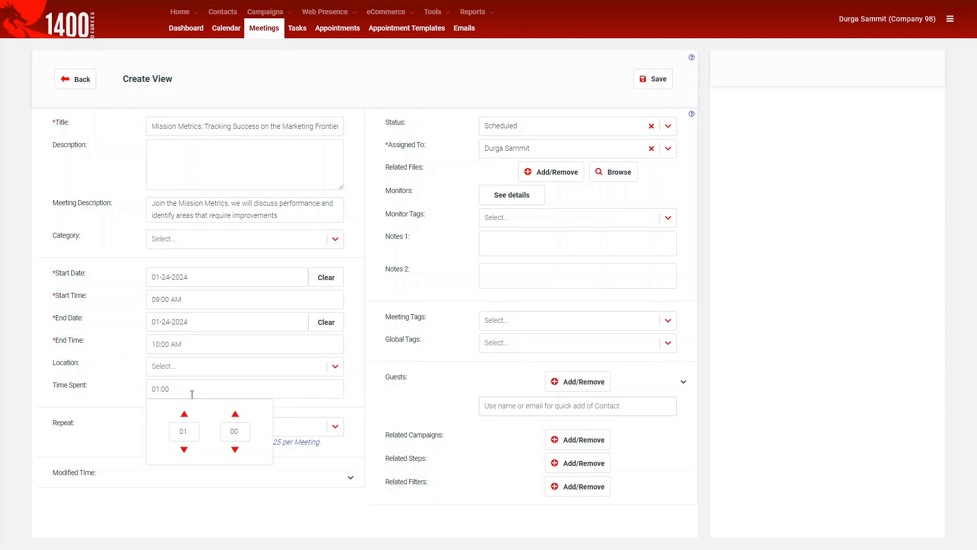
{"action": "left_click", "coordinate": [184, 414]}
{"action": "left_click", "coordinate": [184, 413]}
{"action": "left_click", "coordinate": [183, 450]}
{"action": "left_click", "coordinate": [125, 396]}
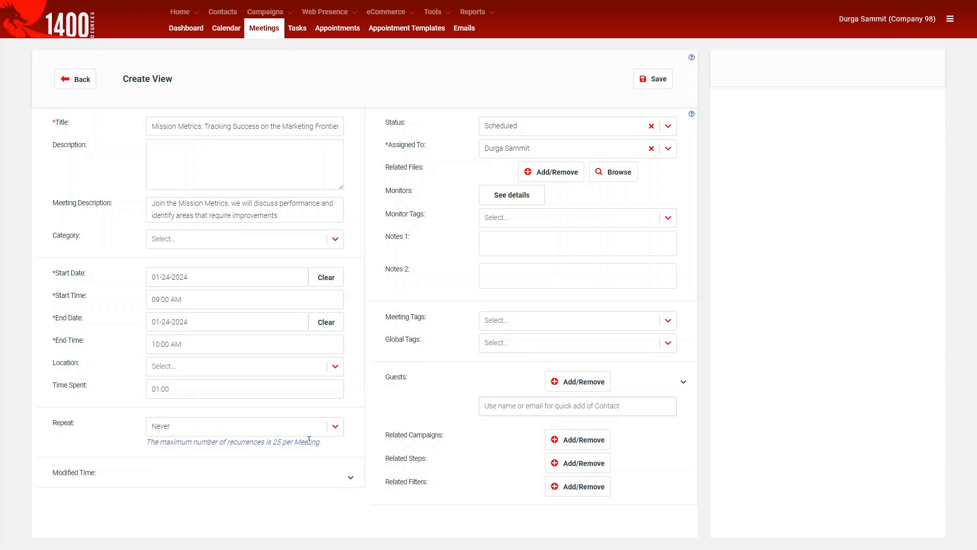
Step: Set the meeting to repeat Daily
{"action": "left_click", "coordinate": [334, 430]}
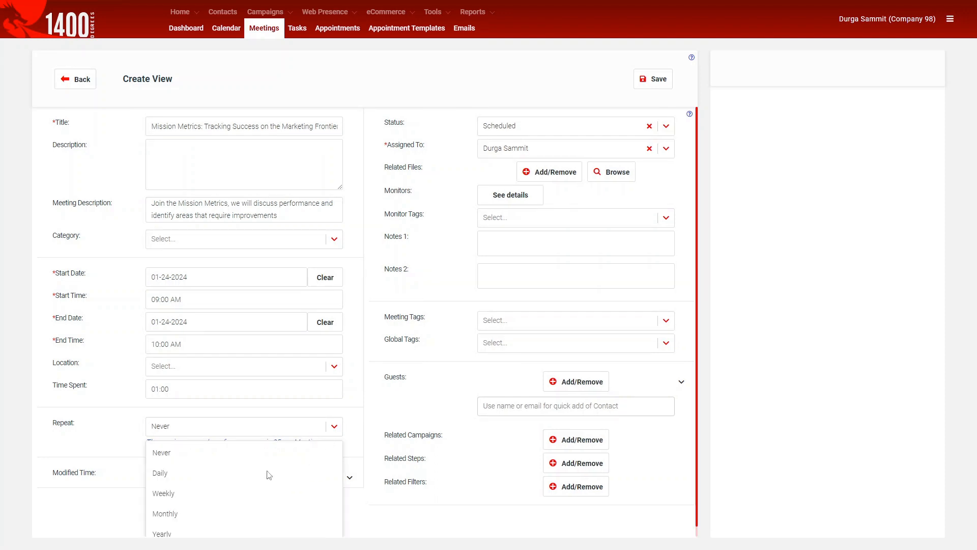
{"action": "scroll", "coordinate": [191, 527], "scroll_direction": "down", "scroll_amount": 1}
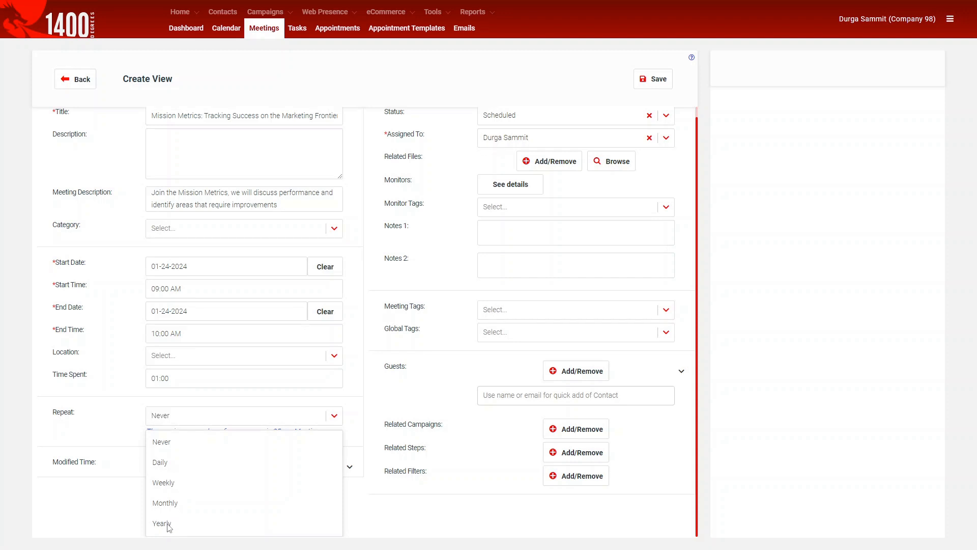
{"action": "left_click", "coordinate": [169, 467]}
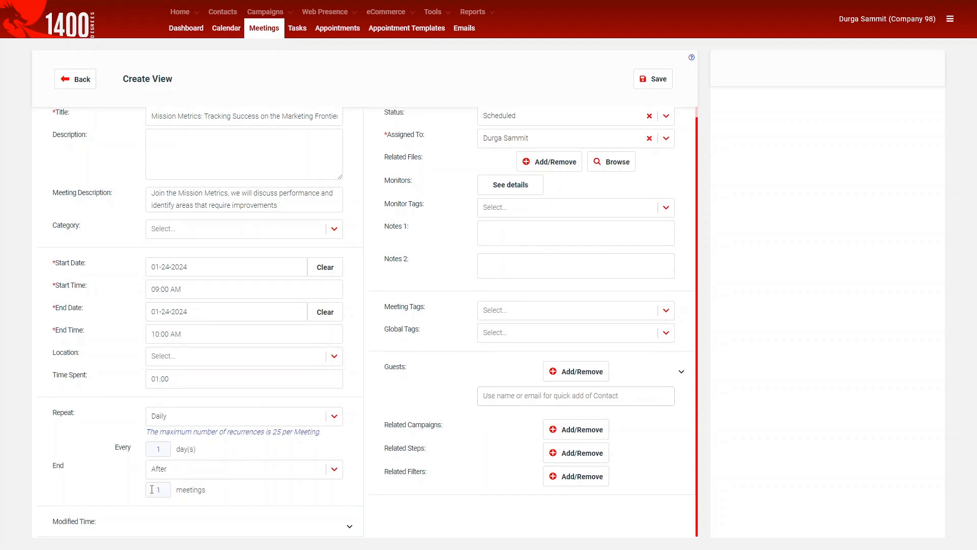
Step: Check the end options of the daily repeat, and switch the meeting's repeat to Weekly to check its end options too
{"action": "left_click", "coordinate": [180, 479]}
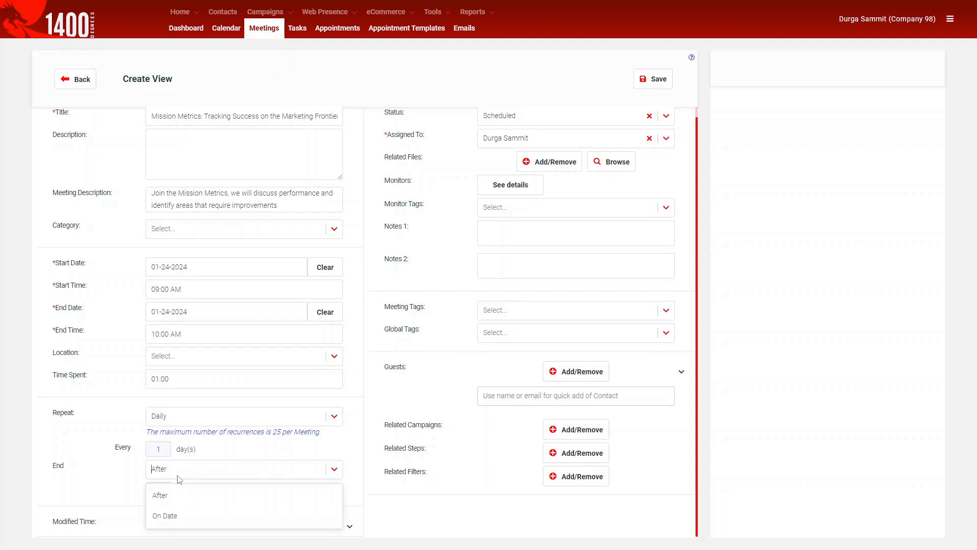
{"action": "left_click", "coordinate": [122, 481]}
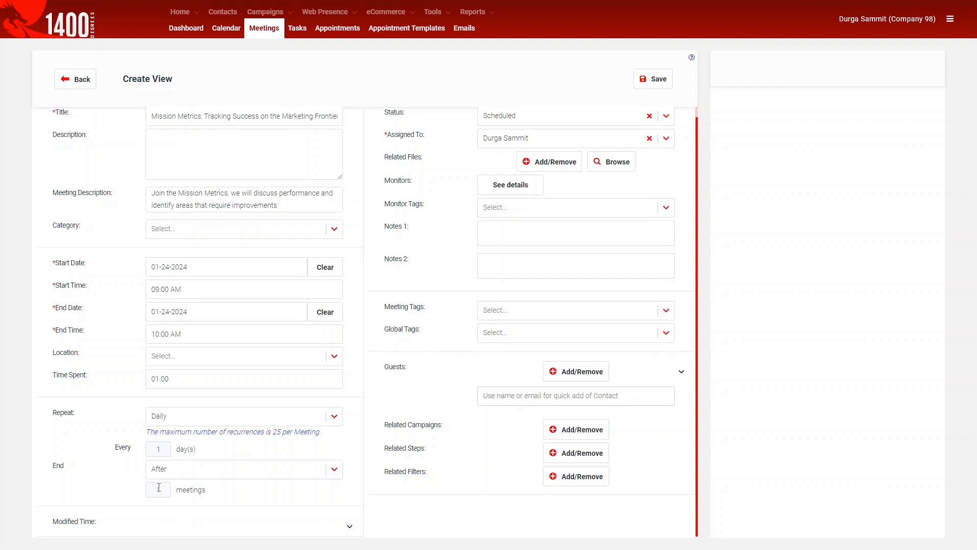
{"action": "left_click", "coordinate": [196, 421]}
{"action": "left_click", "coordinate": [178, 478]}
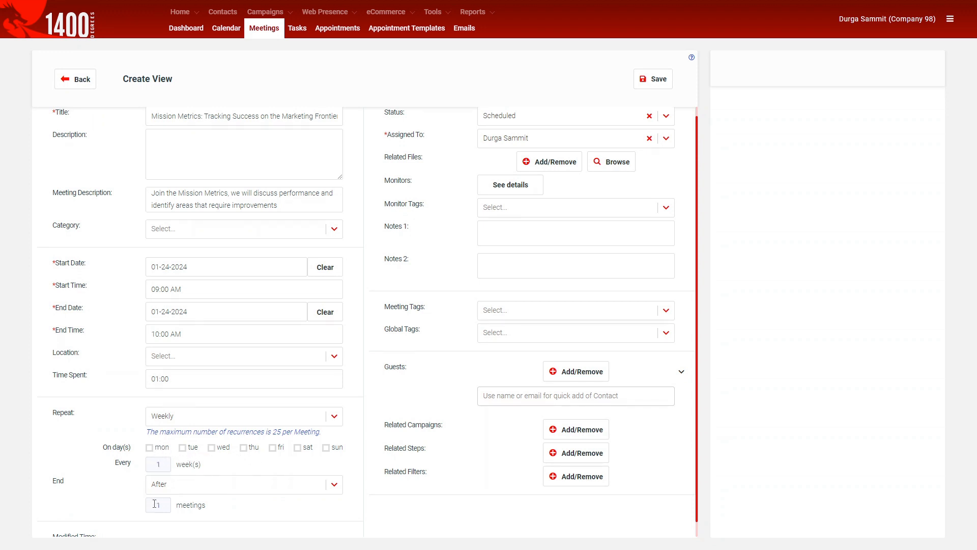
{"action": "left_click", "coordinate": [177, 490]}
{"action": "scroll", "coordinate": [155, 525], "scroll_direction": "down", "scroll_amount": 1}
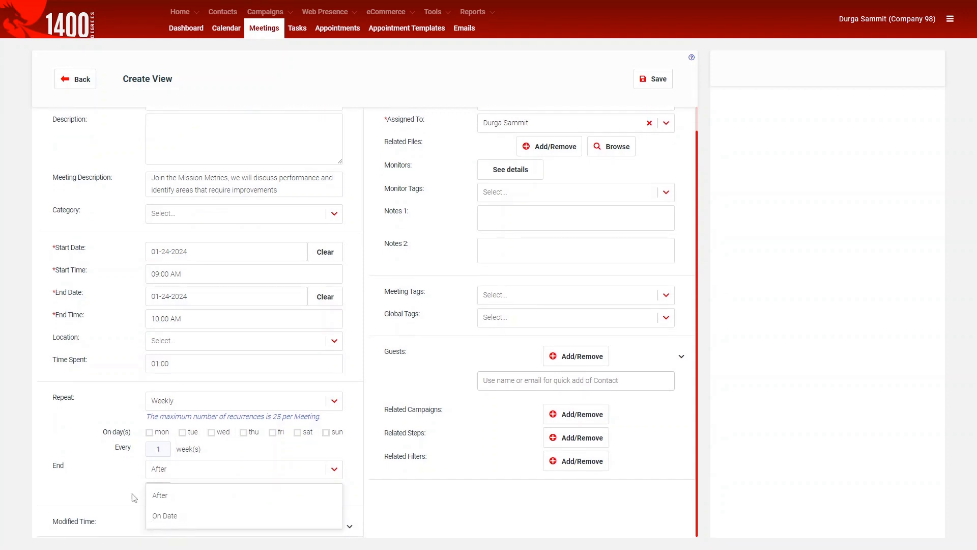
{"action": "left_click", "coordinate": [120, 486]}
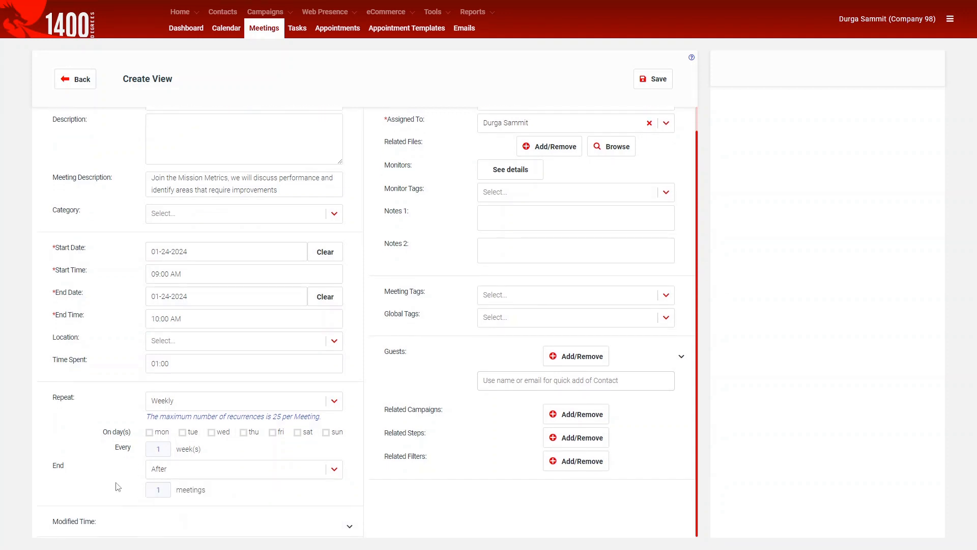
Step: Switch the meeting's repeat to Monthly and check its end options
{"action": "left_click", "coordinate": [262, 402]}
{"action": "left_click", "coordinate": [161, 489]}
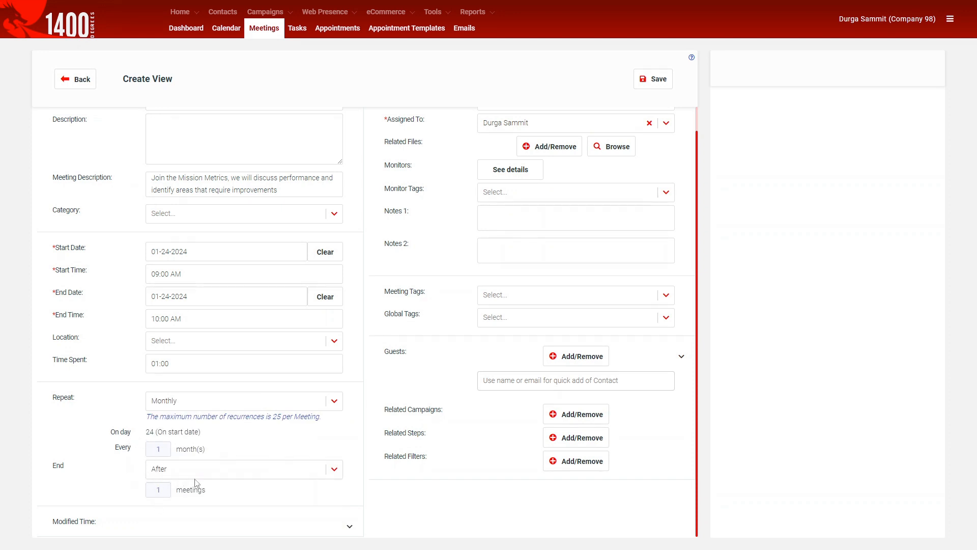
{"action": "left_click", "coordinate": [214, 473]}
{"action": "left_click", "coordinate": [214, 473]}
Step: Switch the meeting's repeat to Yearly and check the choices for week order, weekday, month and end
{"action": "left_click", "coordinate": [250, 404]}
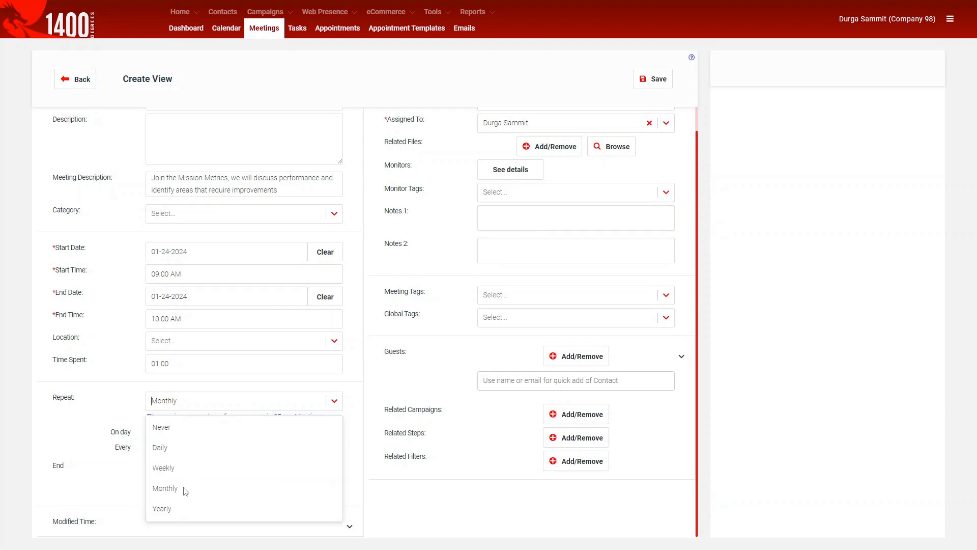
{"action": "left_click", "coordinate": [164, 508]}
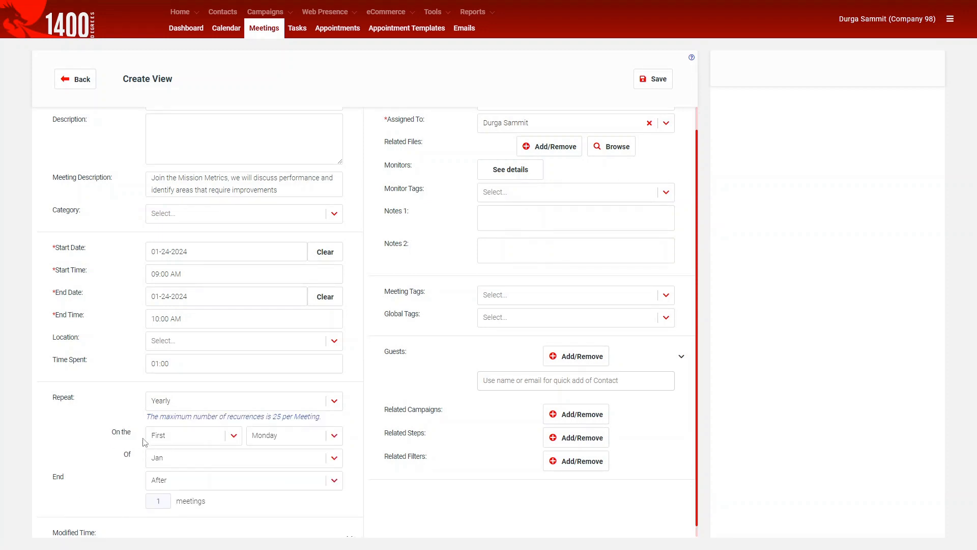
{"action": "left_click", "coordinate": [167, 441]}
{"action": "scroll", "coordinate": [171, 489], "scroll_direction": "down", "scroll_amount": 1}
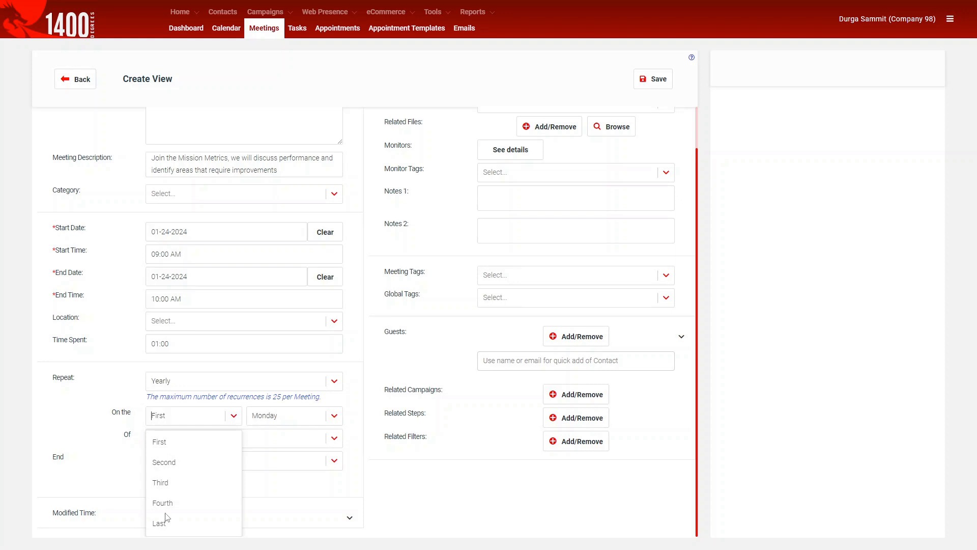
{"action": "left_click", "coordinate": [277, 421]}
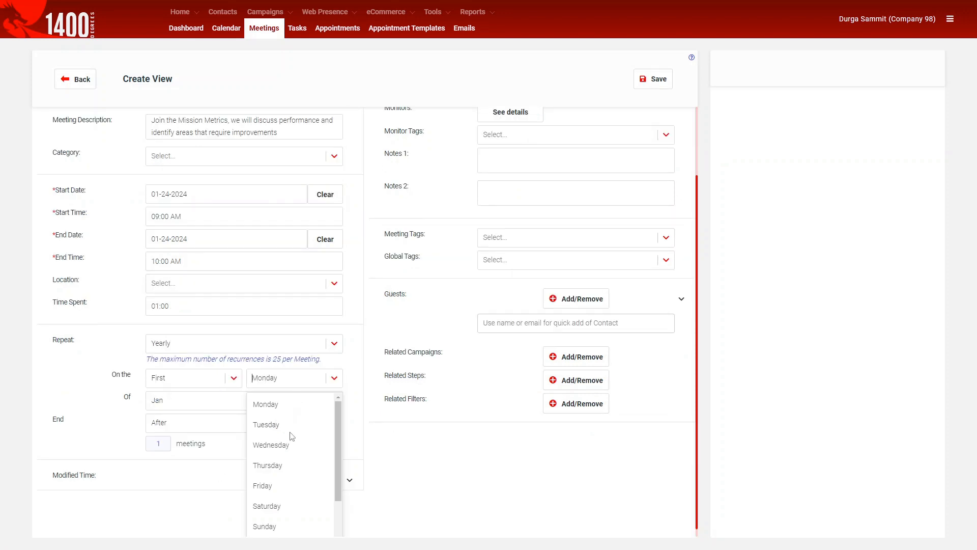
{"action": "left_click", "coordinate": [203, 509]}
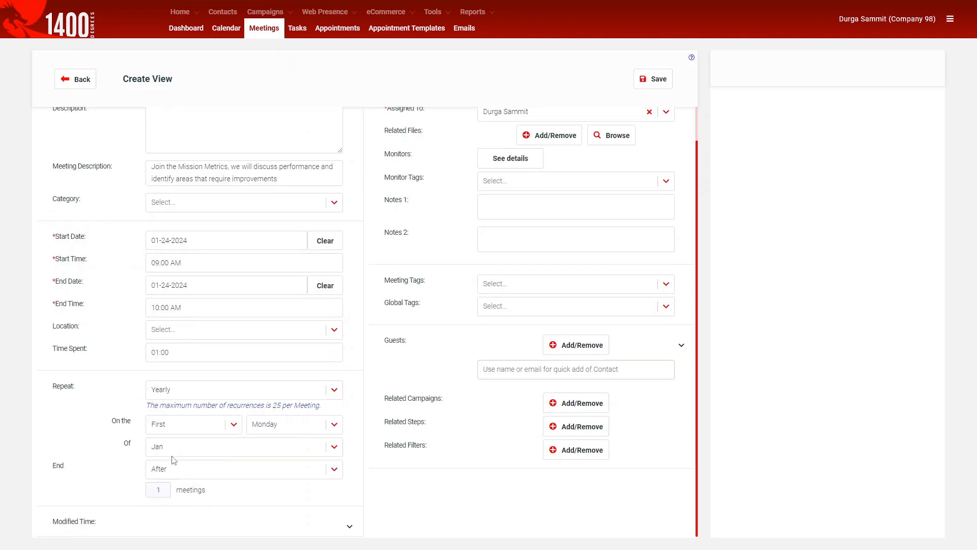
{"action": "left_click", "coordinate": [157, 452]}
{"action": "left_click", "coordinate": [105, 445]}
{"action": "left_click", "coordinate": [181, 474]}
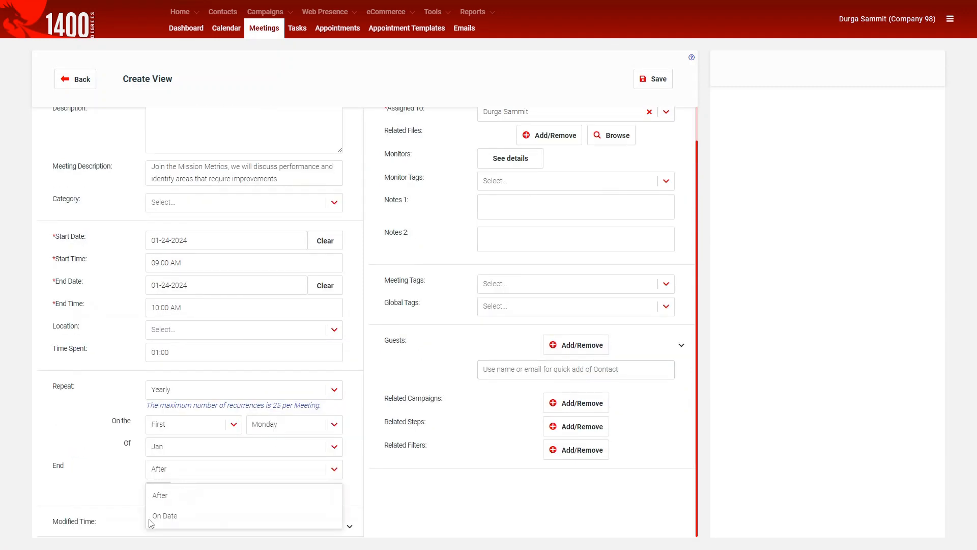
{"action": "left_click", "coordinate": [102, 487]}
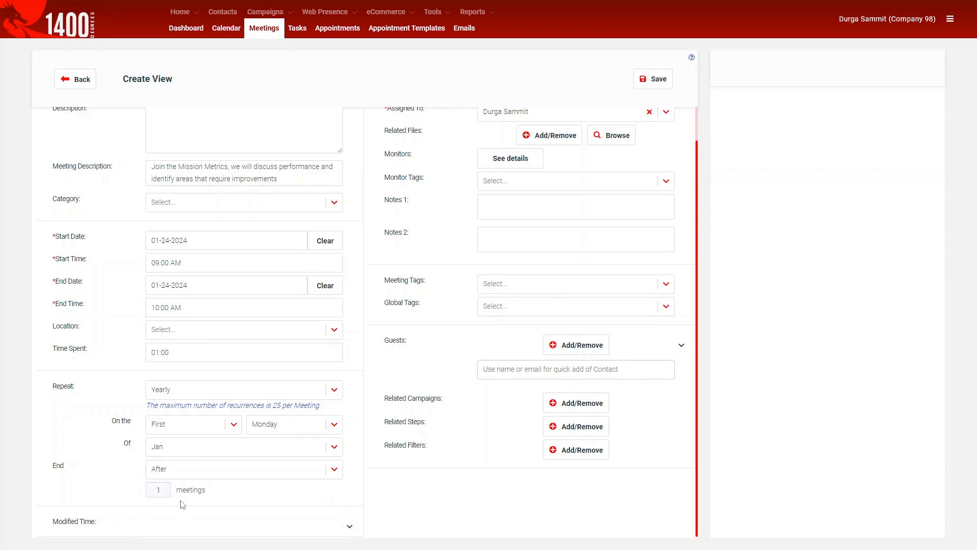
Step: Set the meeting to repeat Weekly on Tuesday
{"action": "left_click", "coordinate": [201, 398]}
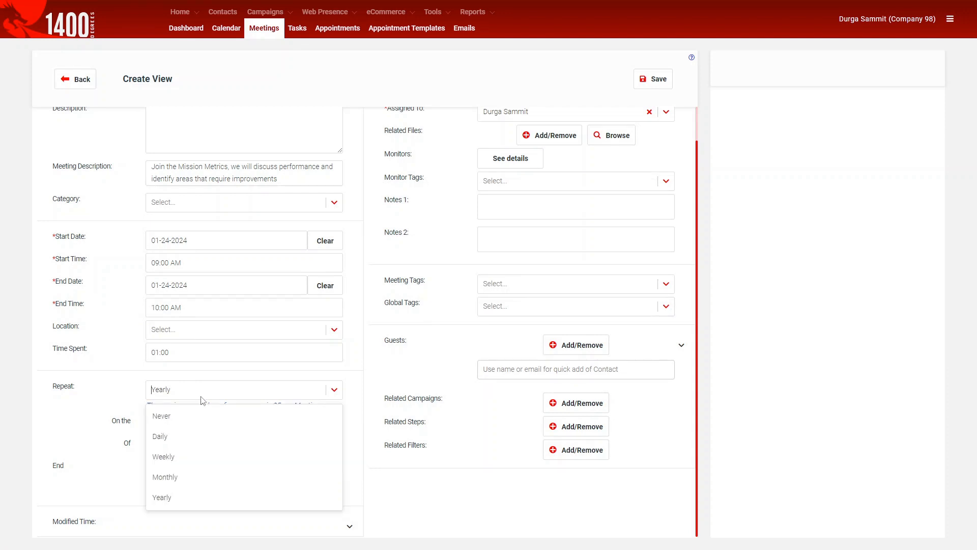
{"action": "left_click", "coordinate": [162, 457]}
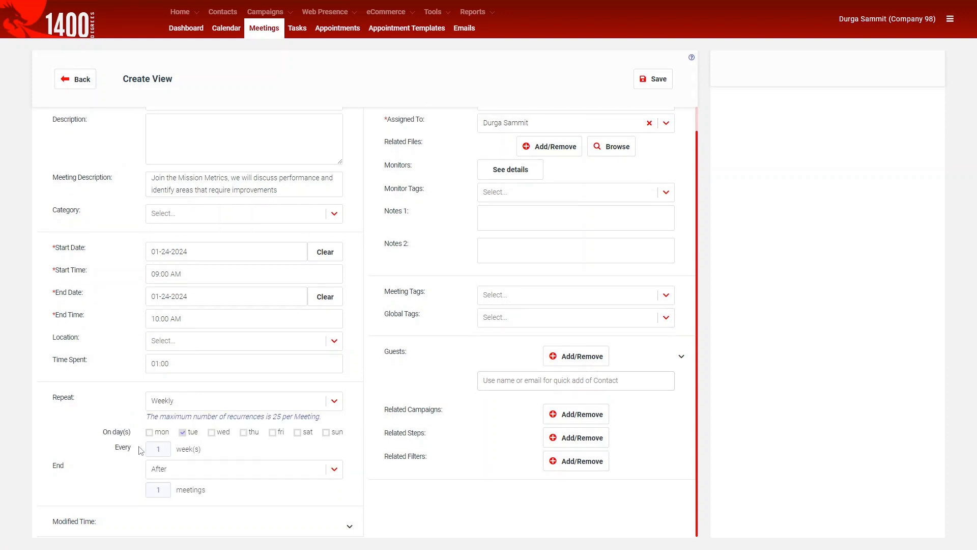
{"action": "left_click", "coordinate": [183, 433]}
{"action": "left_click", "coordinate": [184, 435]}
Step: End the weekly recurrence on the date 02-01-2024
{"action": "left_click", "coordinate": [173, 473]}
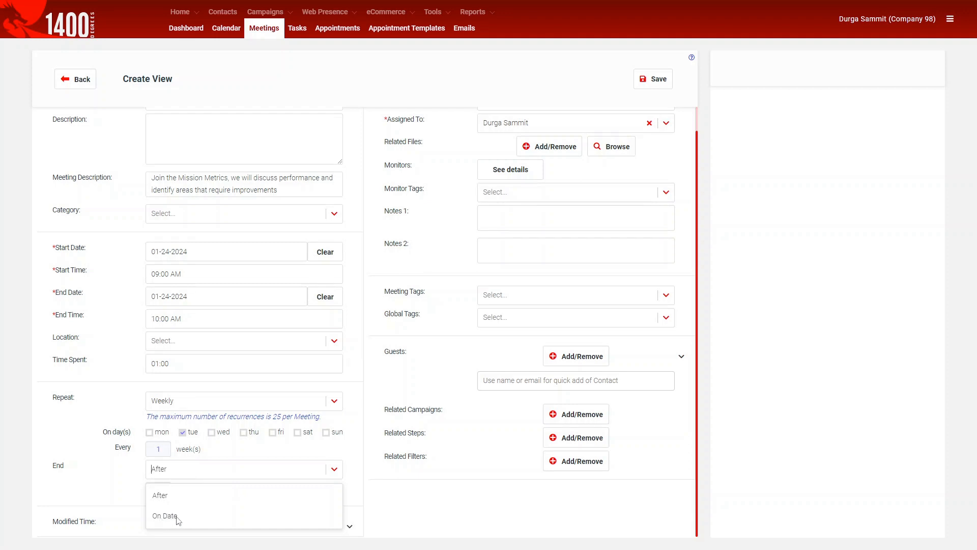
{"action": "left_click", "coordinate": [173, 515]}
{"action": "left_click", "coordinate": [177, 492]}
{"action": "scroll", "coordinate": [379, 488], "scroll_direction": "down", "scroll_amount": 2}
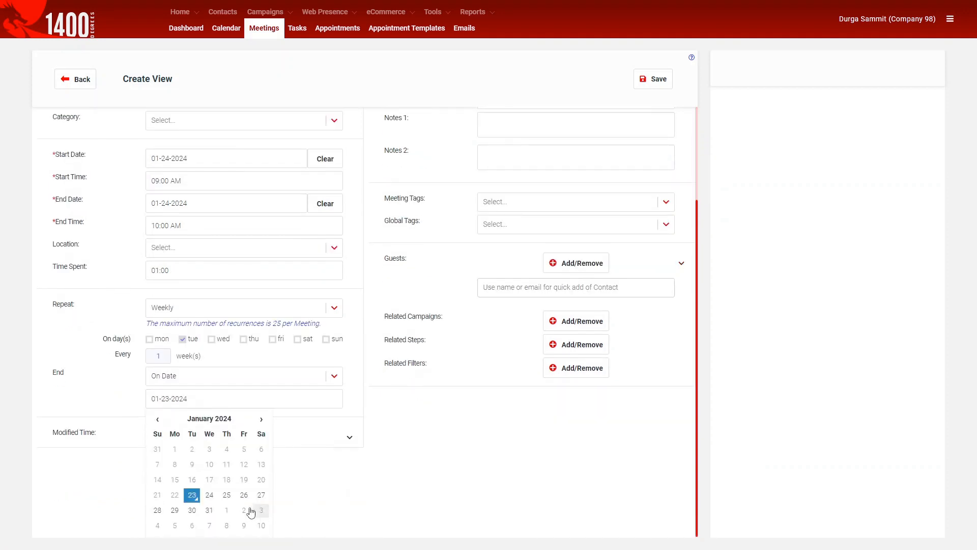
{"action": "left_click", "coordinate": [226, 512]}
Step: Check the people available as the meeting's assignee and reselect the current one
{"action": "scroll", "coordinate": [613, 211], "scroll_direction": "up", "scroll_amount": 1}
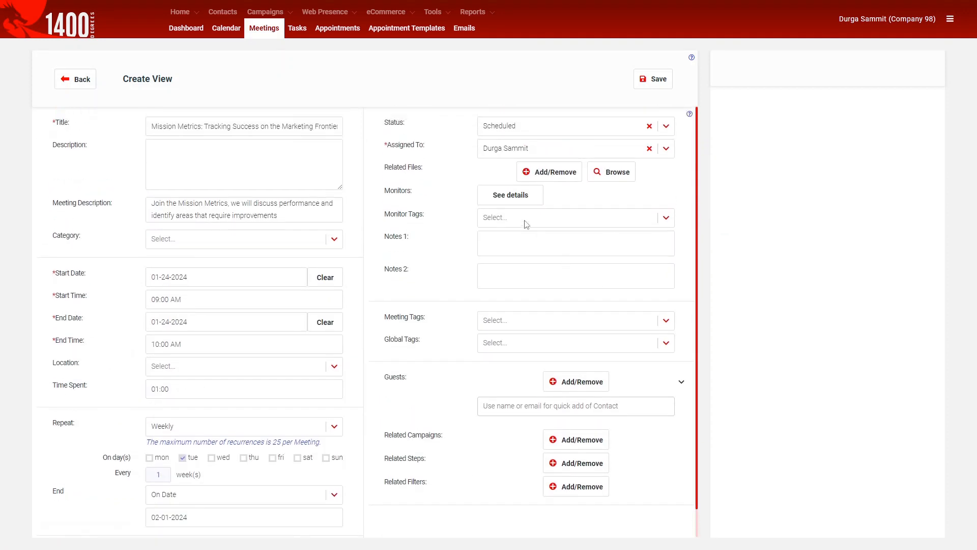
{"action": "left_click", "coordinate": [562, 154]}
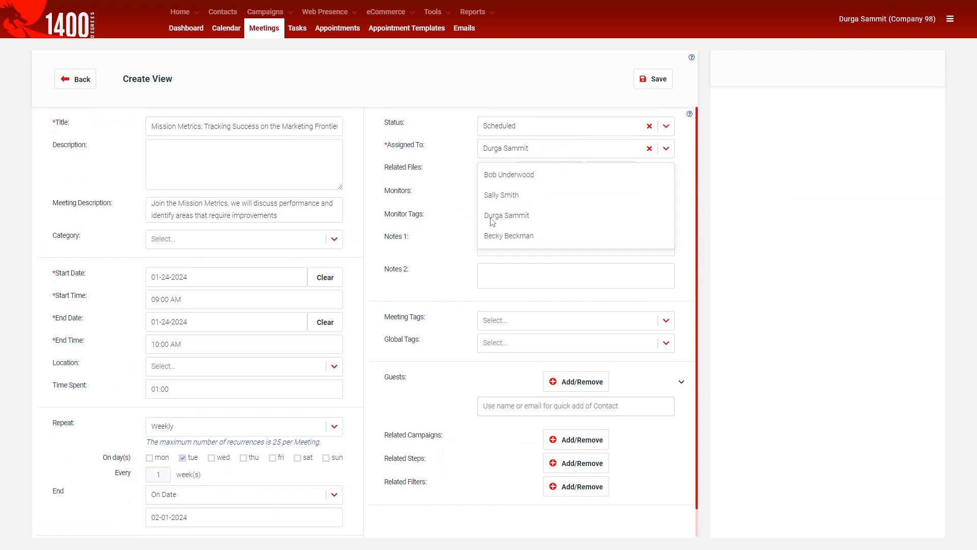
{"action": "left_click", "coordinate": [511, 218]}
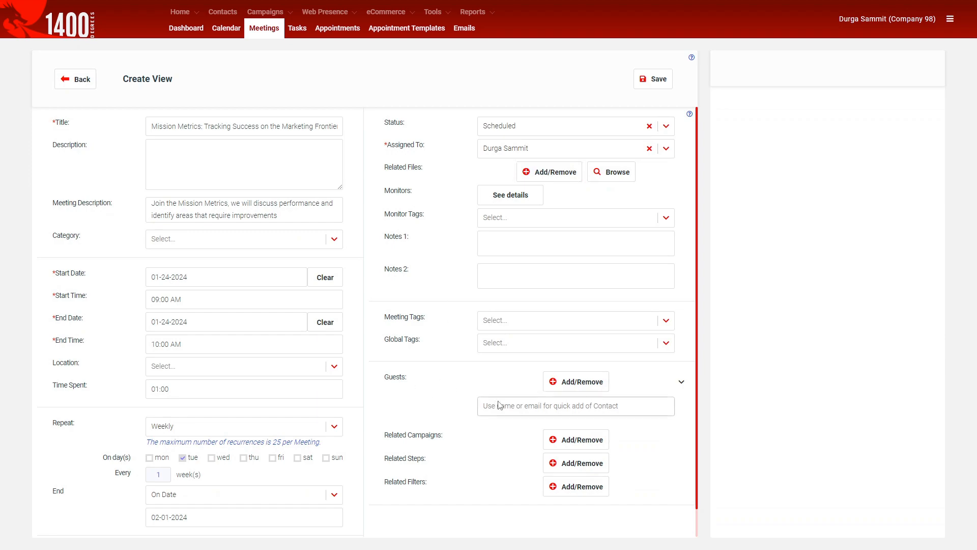
Step: Start adding guests to the meeting and filter the contacts by the company Ac Corp
{"action": "left_click", "coordinate": [563, 387]}
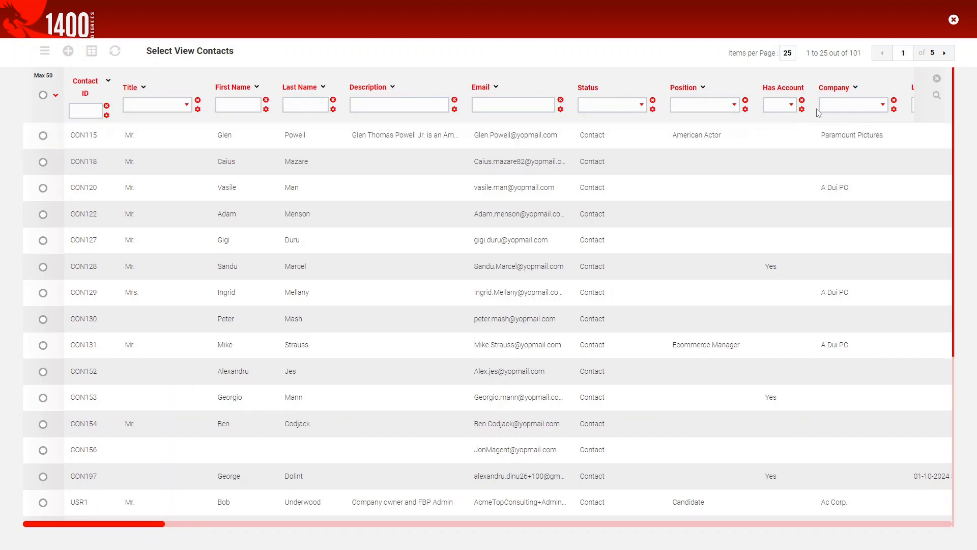
{"action": "left_click", "coordinate": [848, 105]}
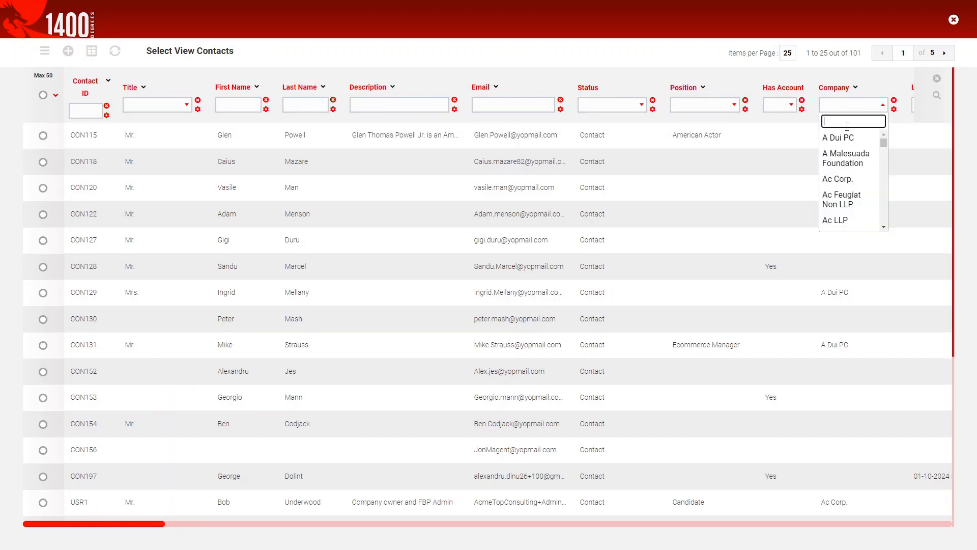
{"action": "left_click", "coordinate": [841, 185]}
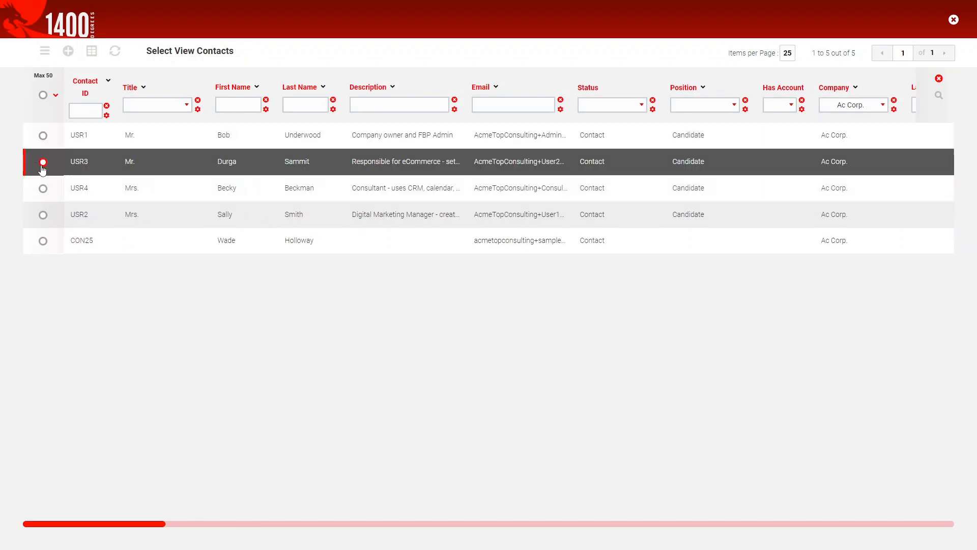
Step: Select the last three contacts of the filtered list and submit them as the meeting's guests
{"action": "left_click", "coordinate": [44, 188]}
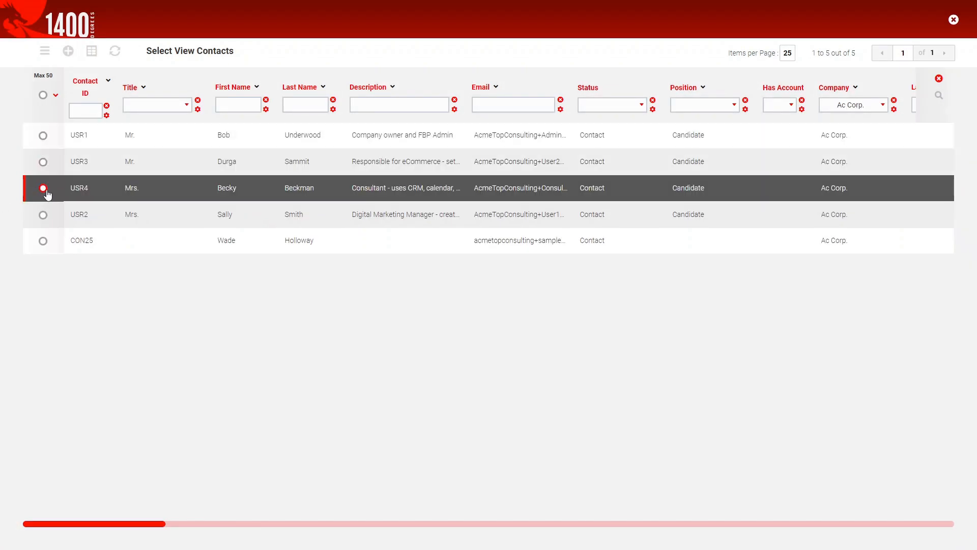
{"action": "left_click", "coordinate": [43, 215]}
{"action": "left_click", "coordinate": [43, 240]}
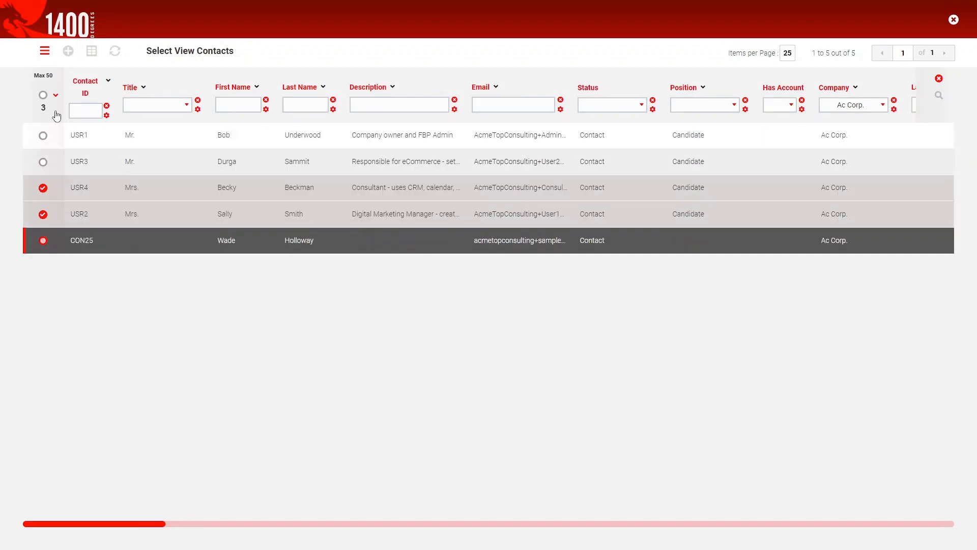
{"action": "left_click", "coordinate": [44, 50]}
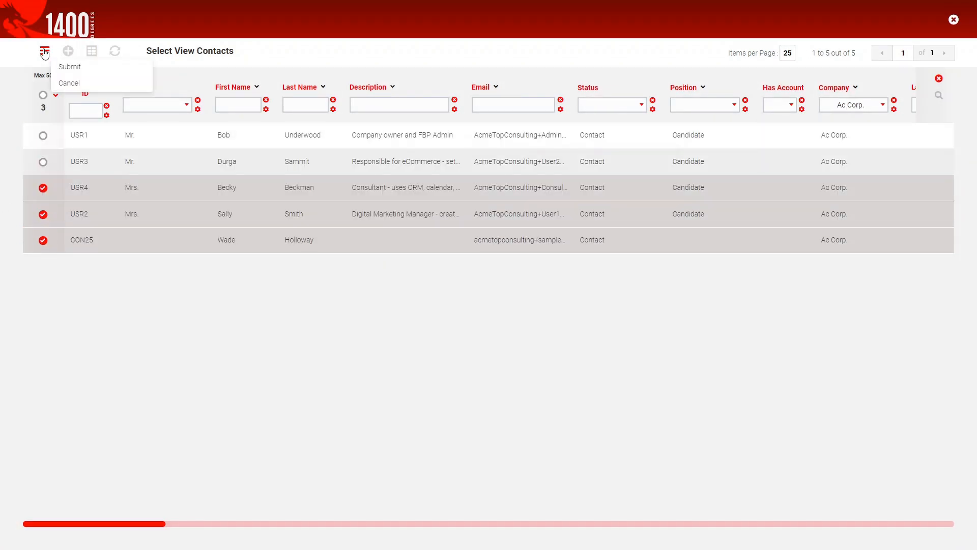
{"action": "left_click", "coordinate": [70, 67]}
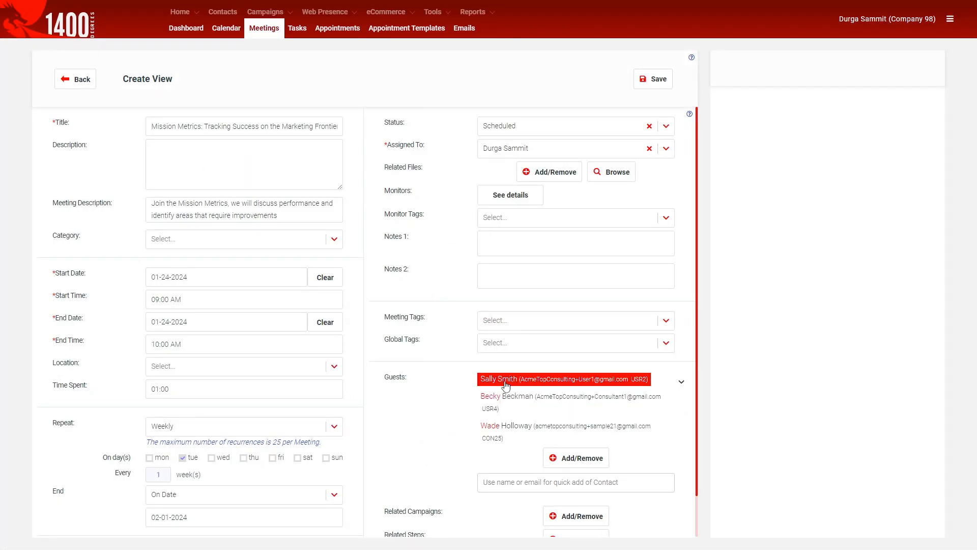
Step: Review the completed form, save the meeting and send notifications to the new guests
{"action": "scroll", "coordinate": [472, 443], "scroll_direction": "down", "scroll_amount": 1}
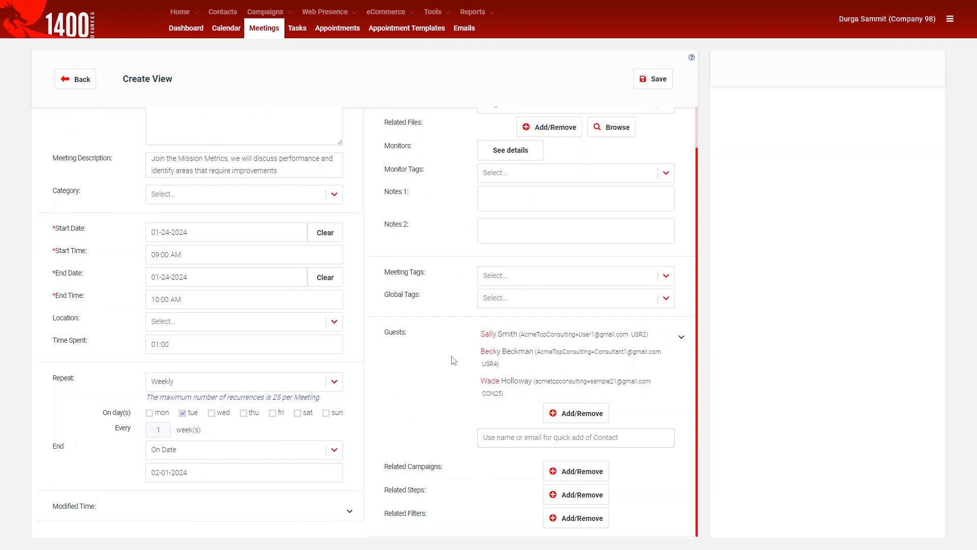
{"action": "scroll", "coordinate": [667, 151], "scroll_direction": "up", "scroll_amount": 1}
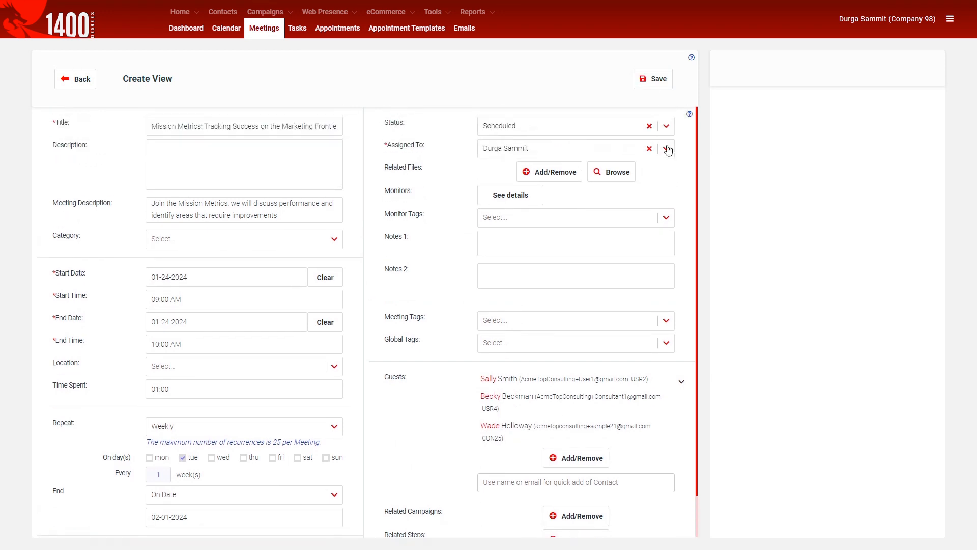
{"action": "left_click", "coordinate": [653, 88]}
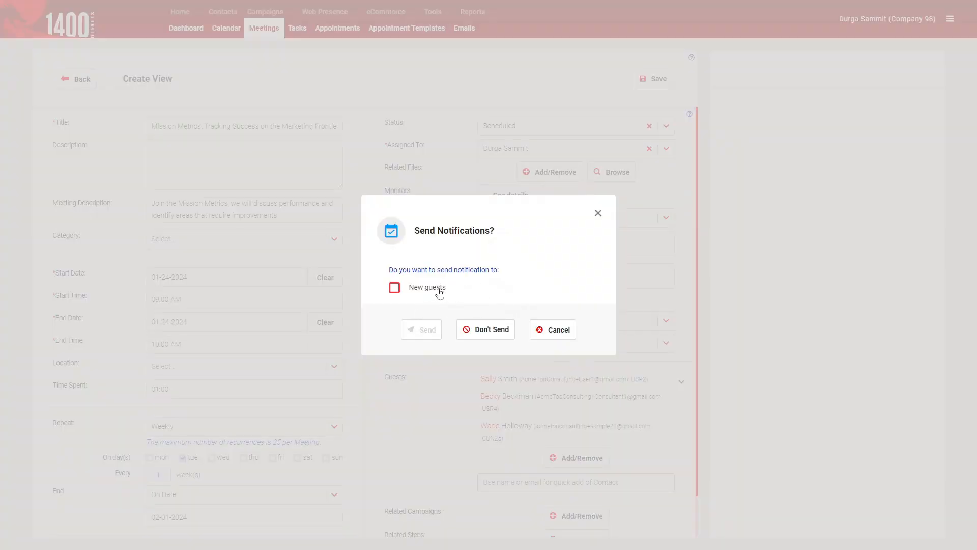
{"action": "left_click", "coordinate": [432, 293]}
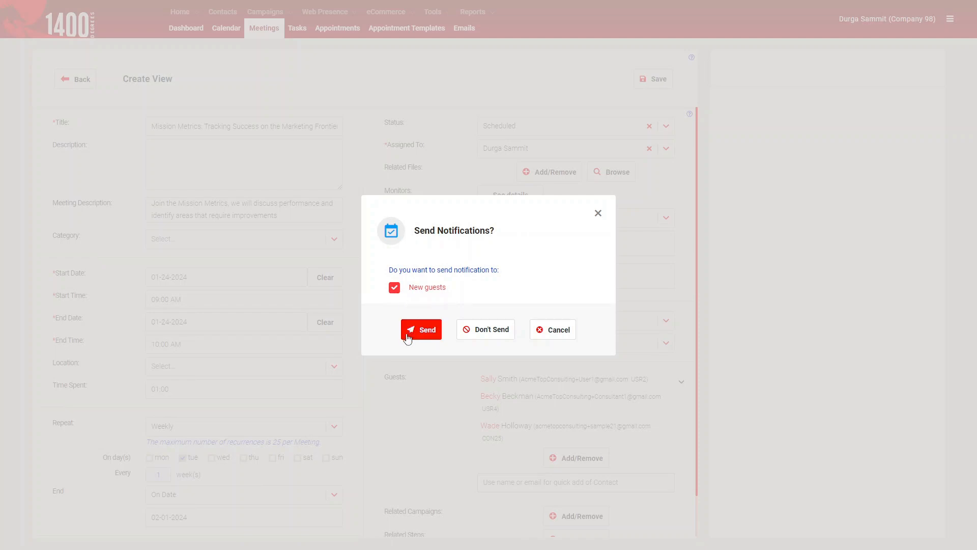
{"action": "left_click", "coordinate": [427, 334]}
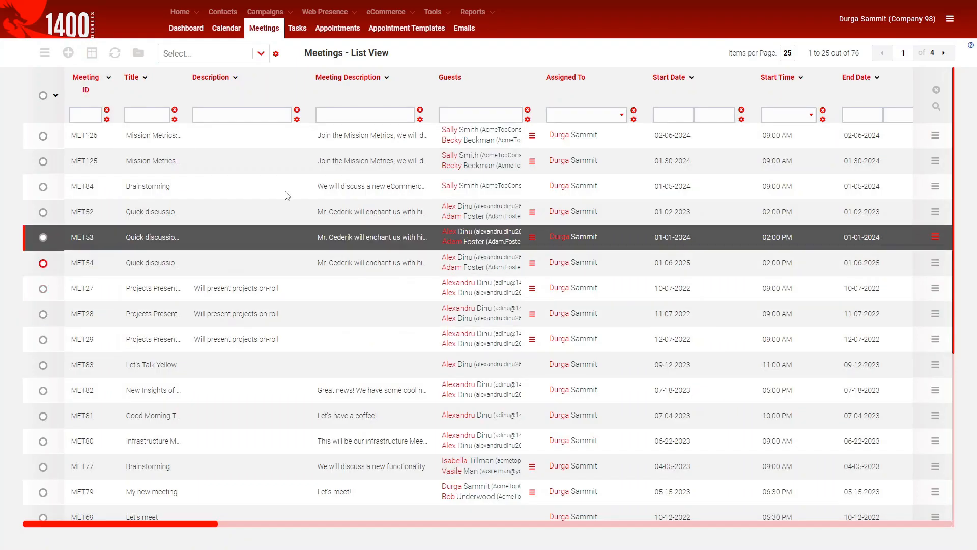
Step: Open the January 2024 calendar, view the details of the Mission Metrics meeting on January 30, and close them
{"action": "left_click", "coordinate": [234, 37]}
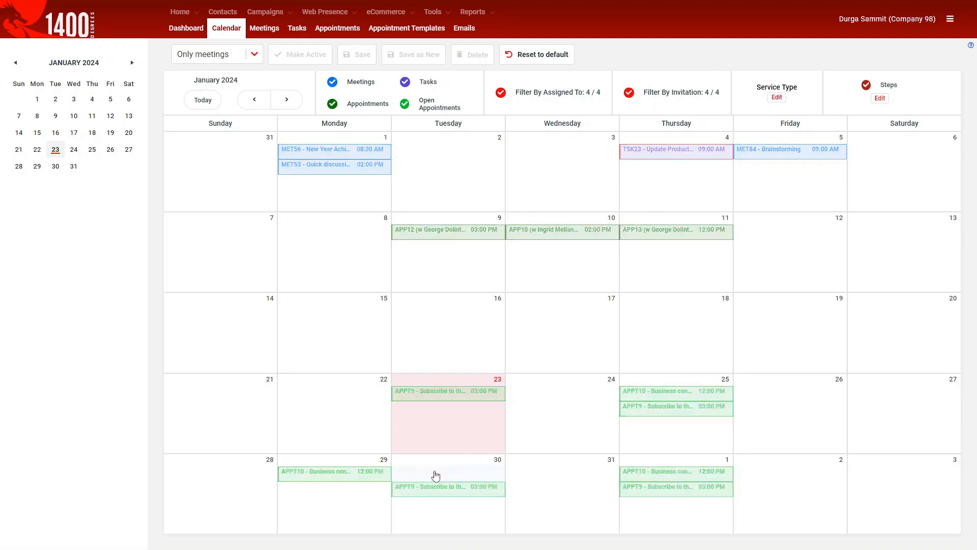
{"action": "left_click", "coordinate": [441, 474]}
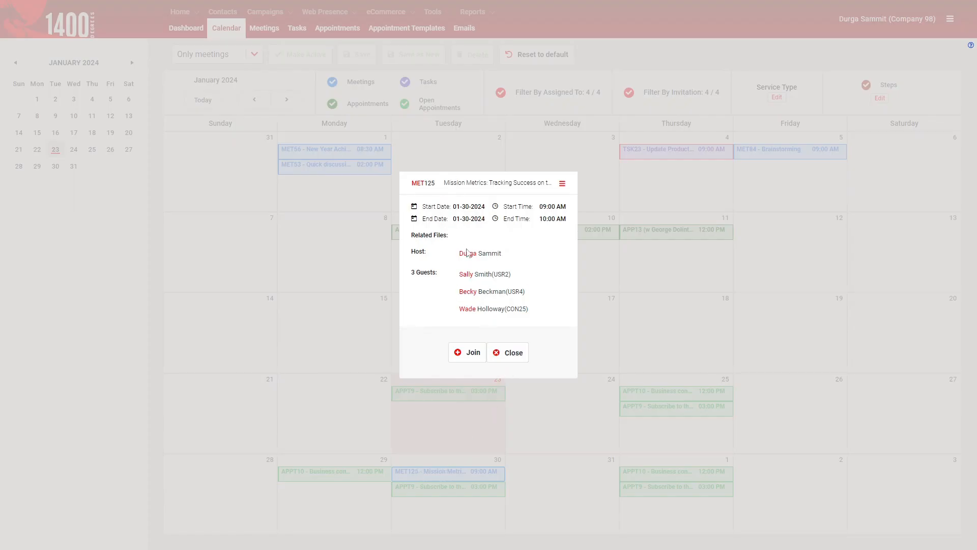
{"action": "left_click", "coordinate": [510, 353]}
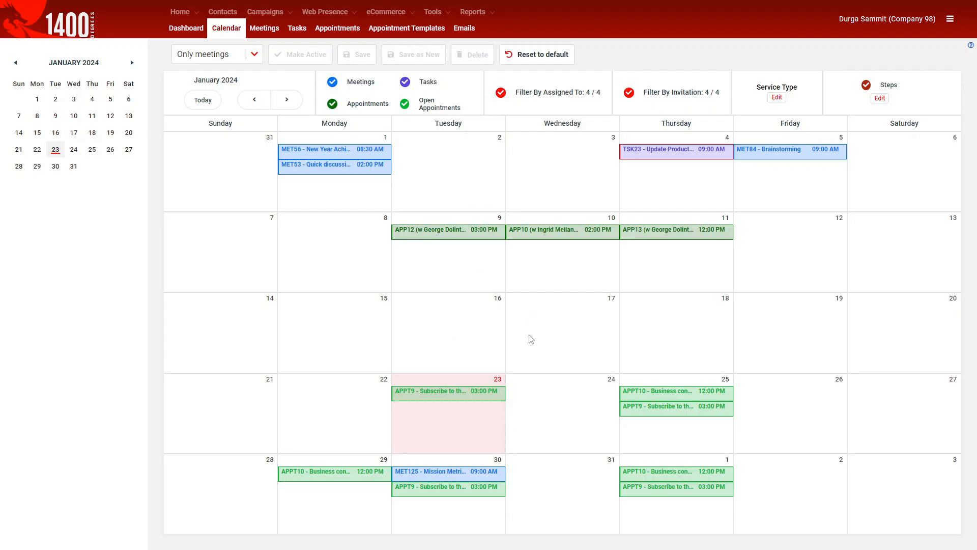
Step: Check the guest contact's upcoming meetings, switch to Gmail, and review the Mission Metrics invitation down to its join link
{"action": "key", "text": "ctrl+Tab"}
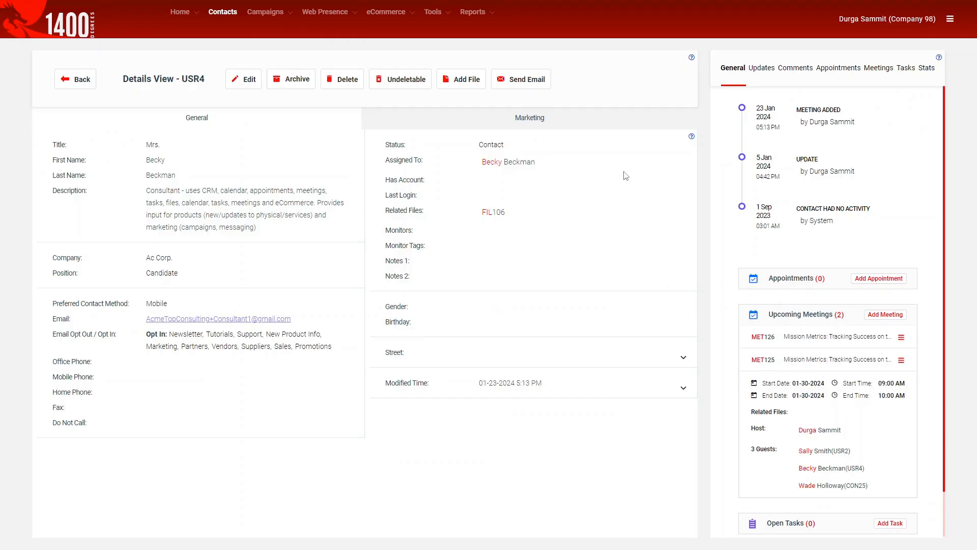
{"action": "key", "text": "ctrl+Tab"}
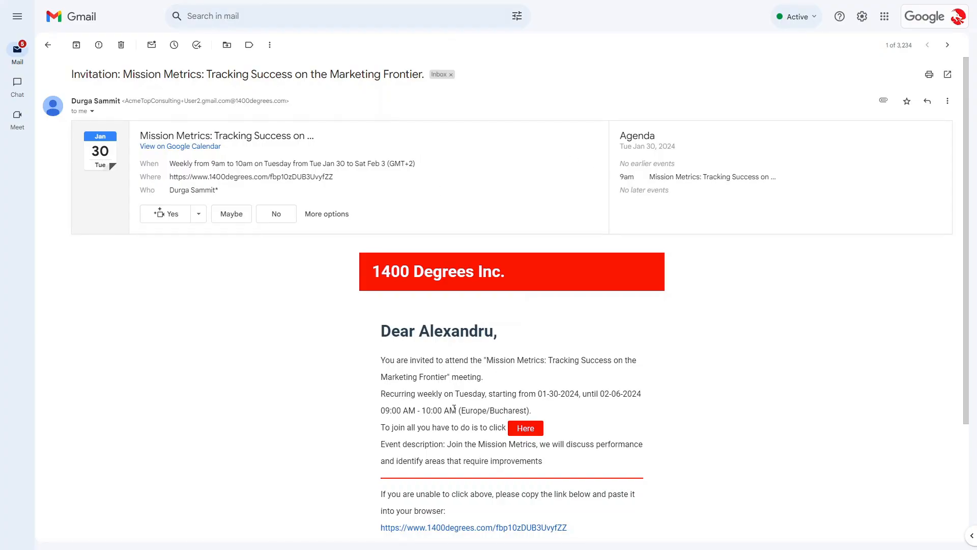
{"action": "scroll", "coordinate": [454, 408], "scroll_direction": "down", "scroll_amount": 1}
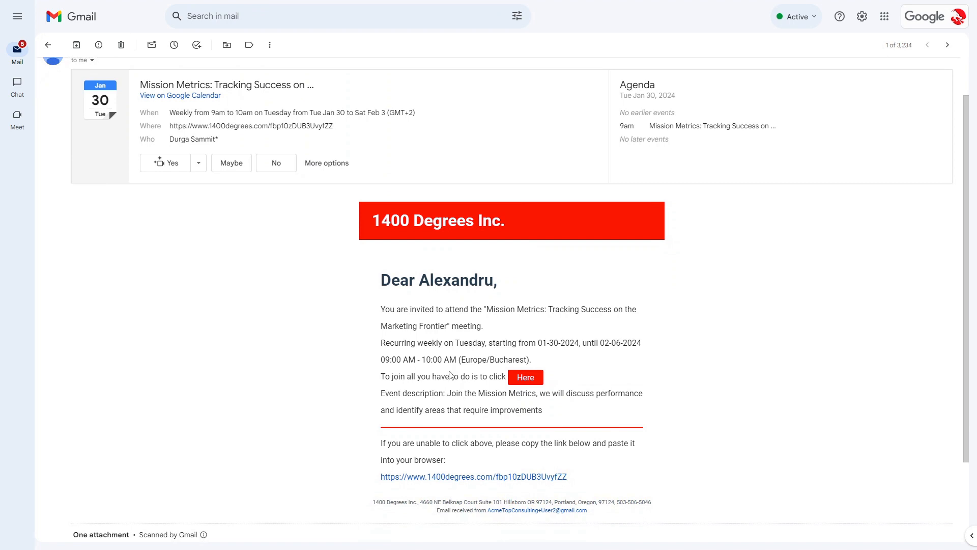
{"action": "left_click", "coordinate": [536, 379]}
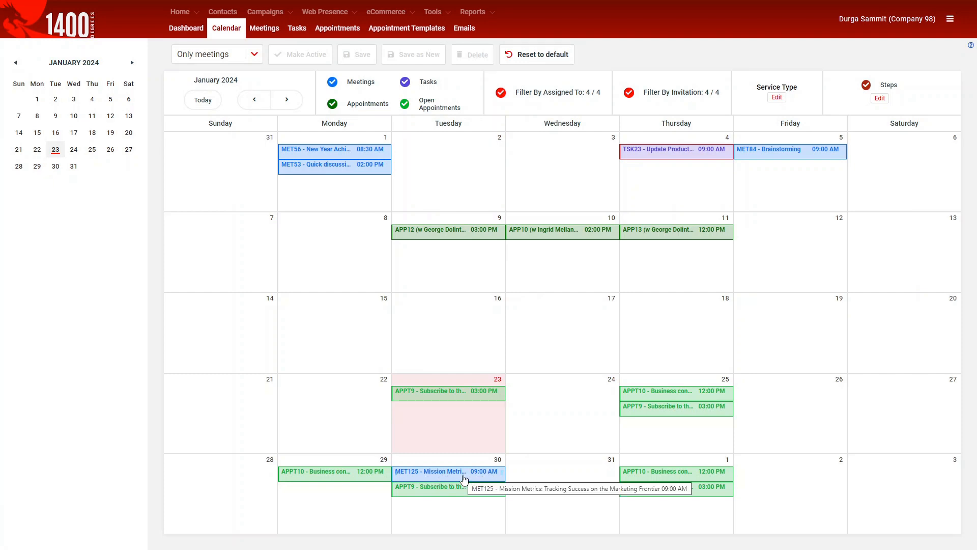
Step: Return to the 1400 Degrees calendar, select the January 30 Mission Metrics meeting, and open the available actions for MET125 in the meetings list
{"action": "left_click", "coordinate": [463, 476]}
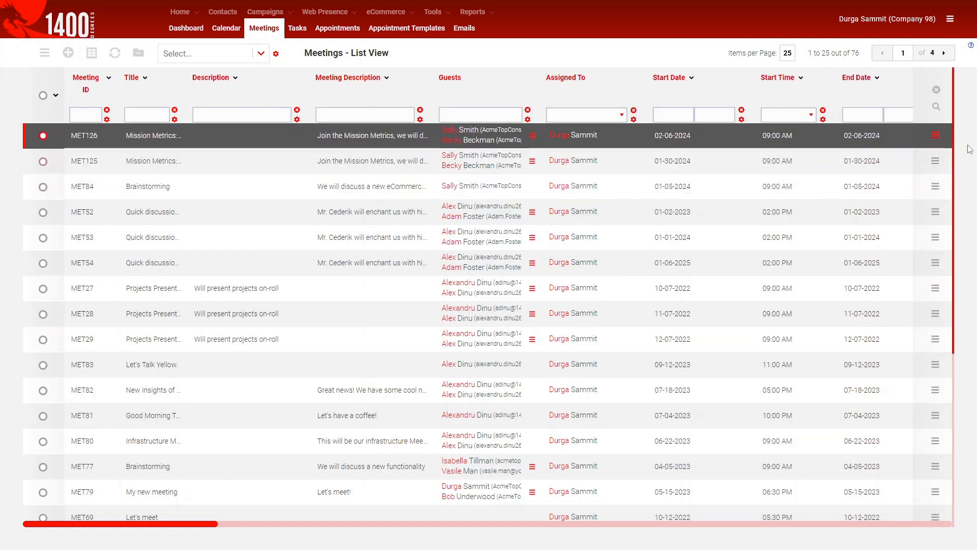
{"action": "left_click", "coordinate": [935, 161]}
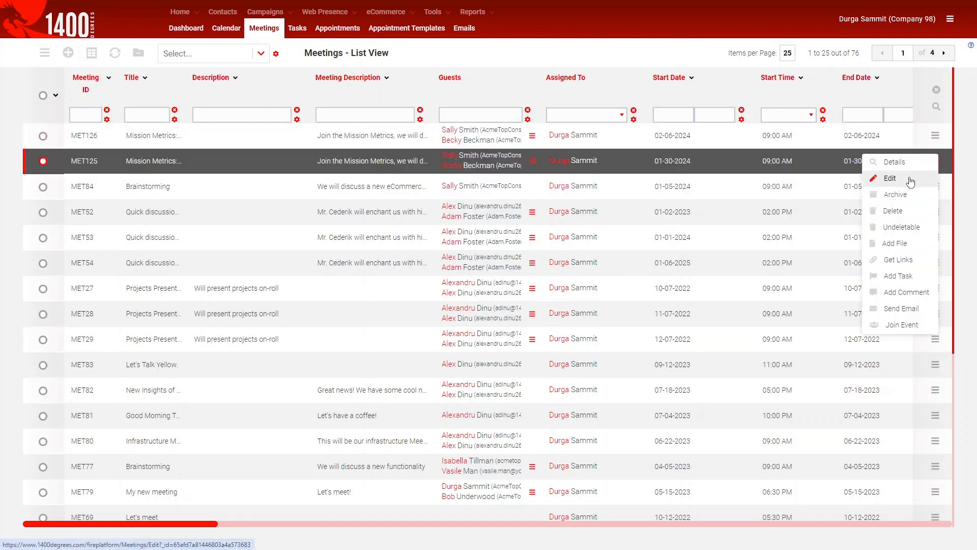